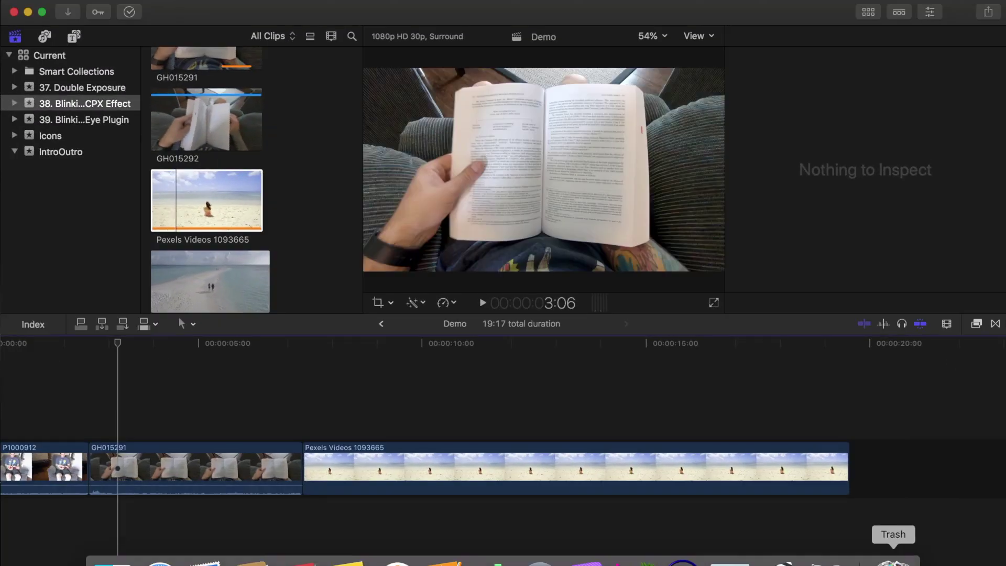
Move the playhead to 7:10 in the beach clip, then two seconds back to 5:10 in the book clip
left_click_drag(119, 350, 311, 350)
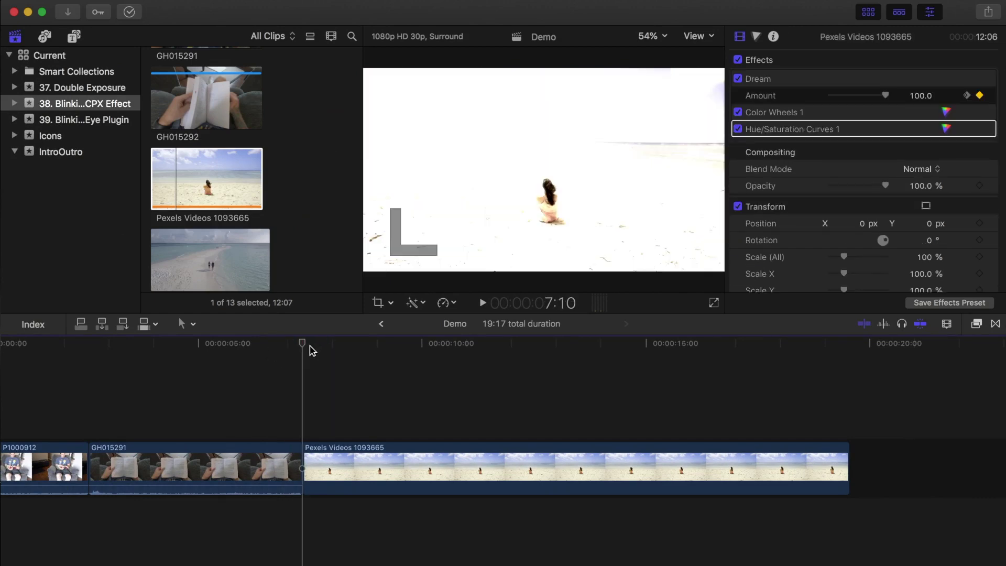
key("ctrl+p")
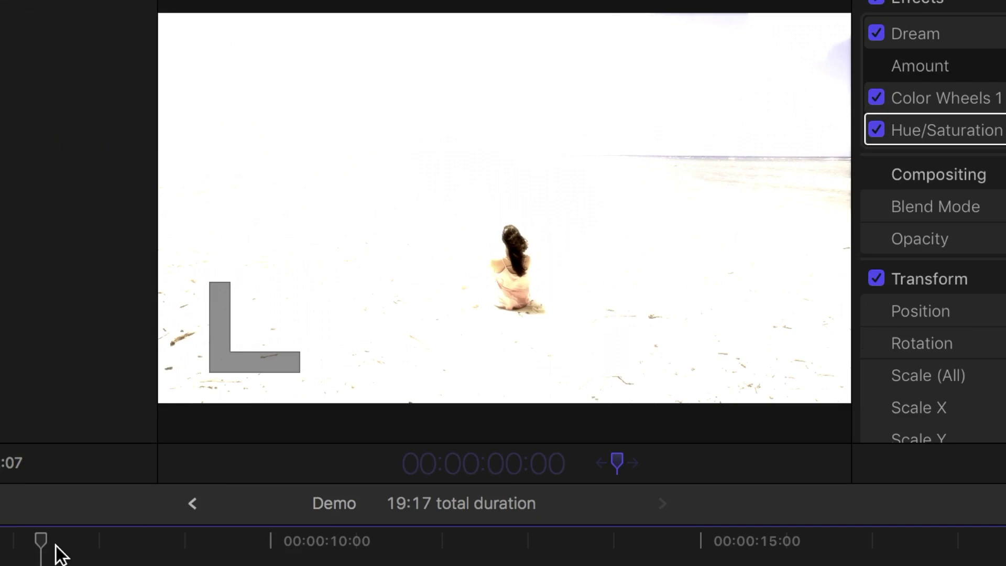
type("200")
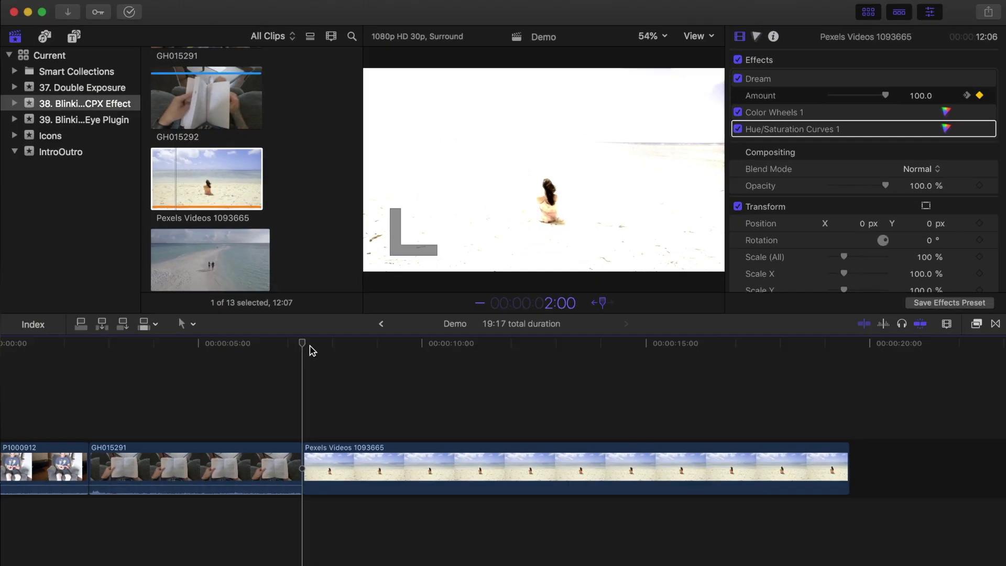
key("Return")
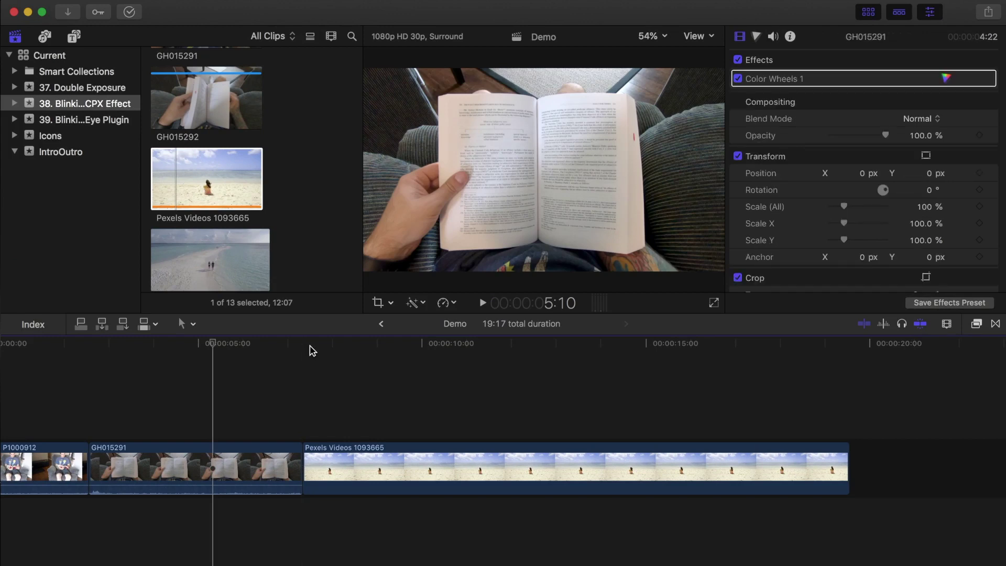
Apply the Shape Mask from the Masks effects to the GH015291 book clip
left_click(977, 322)
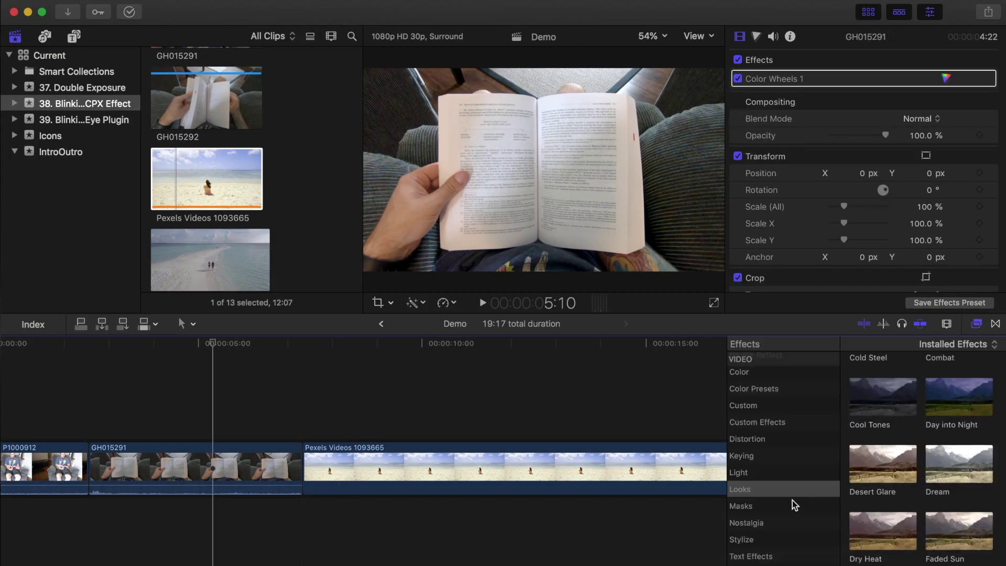
left_click(790, 507)
type("7")
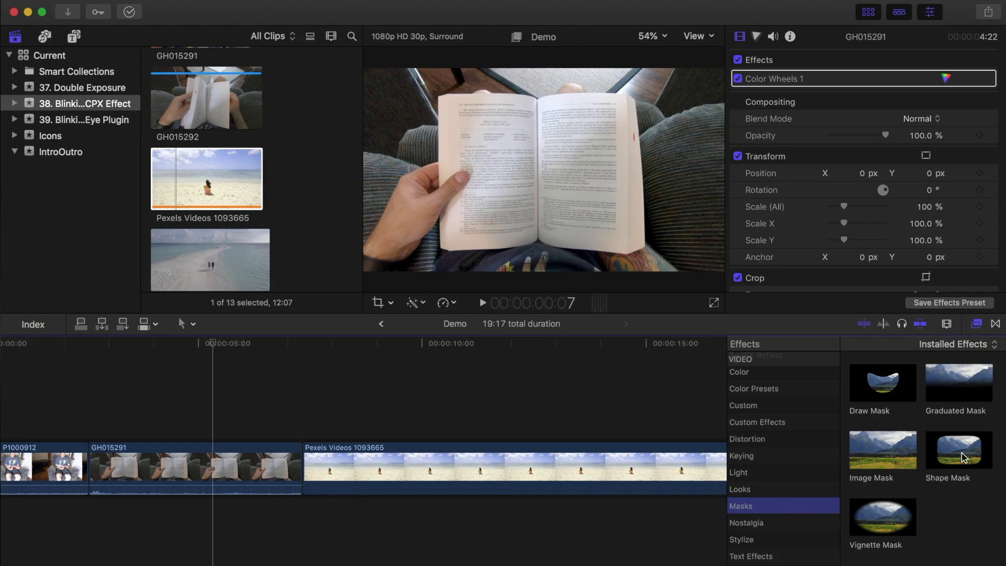
left_click_drag(964, 457, 234, 477)
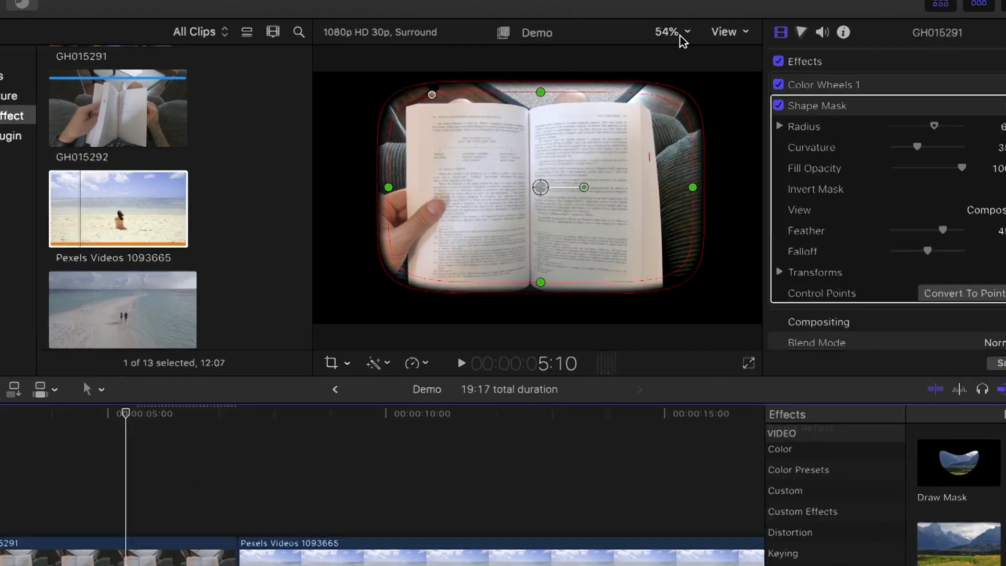
At 25% viewer zoom, shape the mask into a wide ellipse with Feather 201.5
left_click(664, 35)
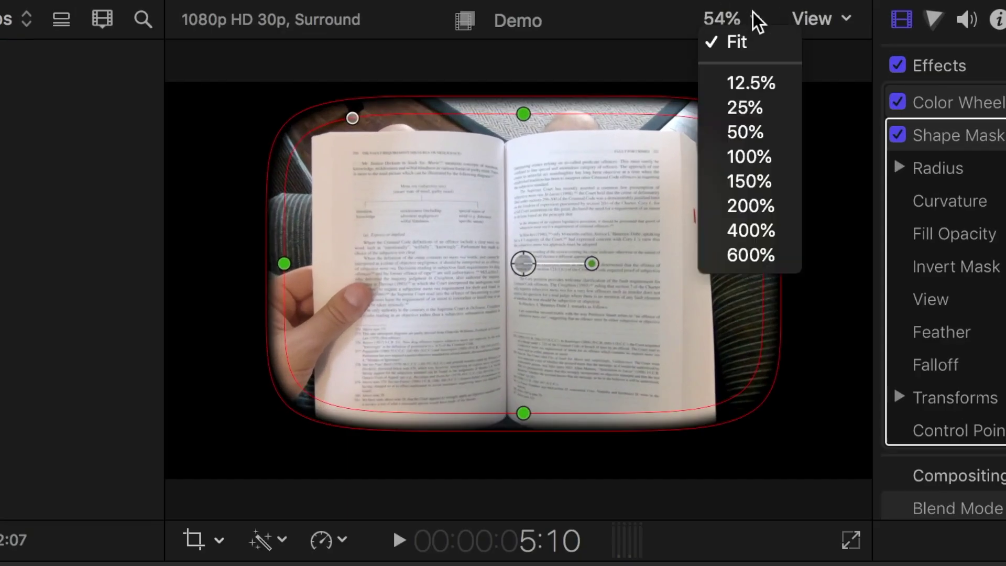
left_click(753, 105)
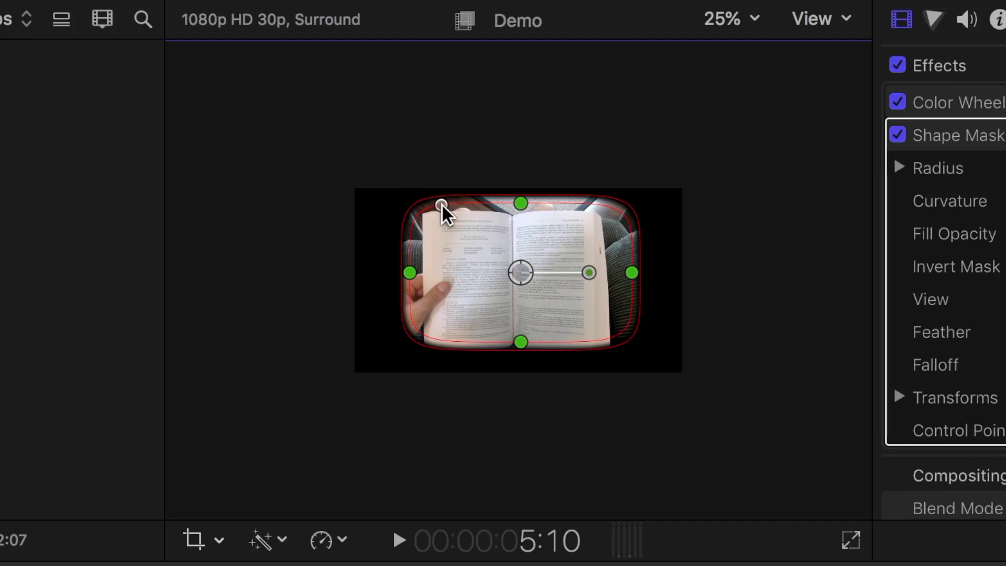
left_click_drag(442, 203, 519, 138)
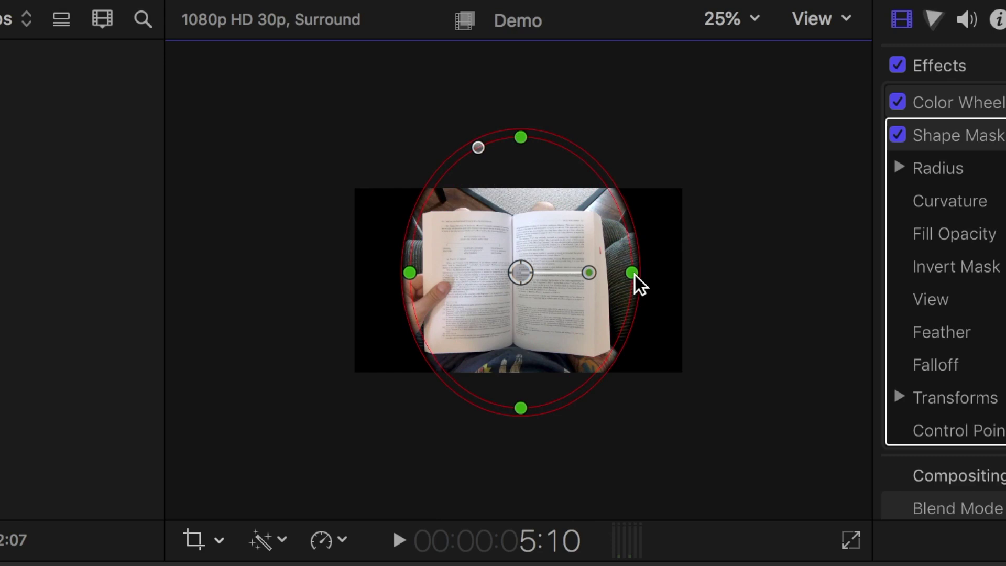
left_click_drag(633, 273, 737, 285)
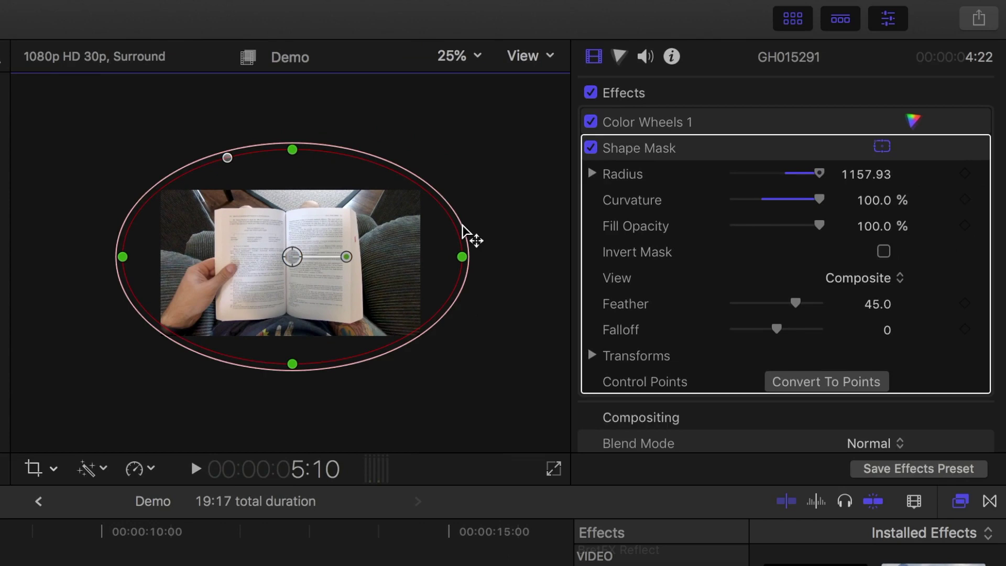
left_click_drag(462, 230, 484, 228)
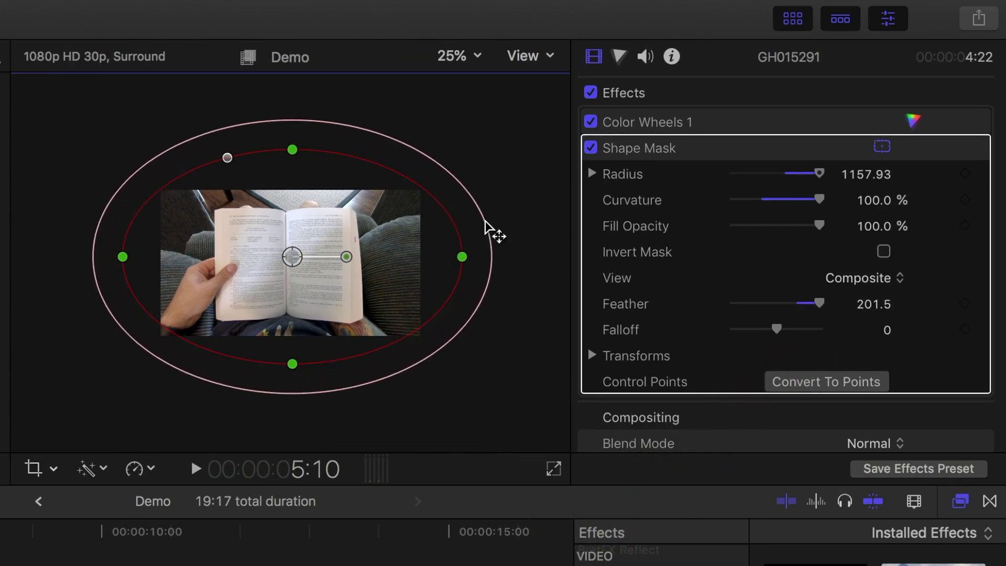
Add Radius and Position keyframes to the mask at 5:10
left_click(966, 175)
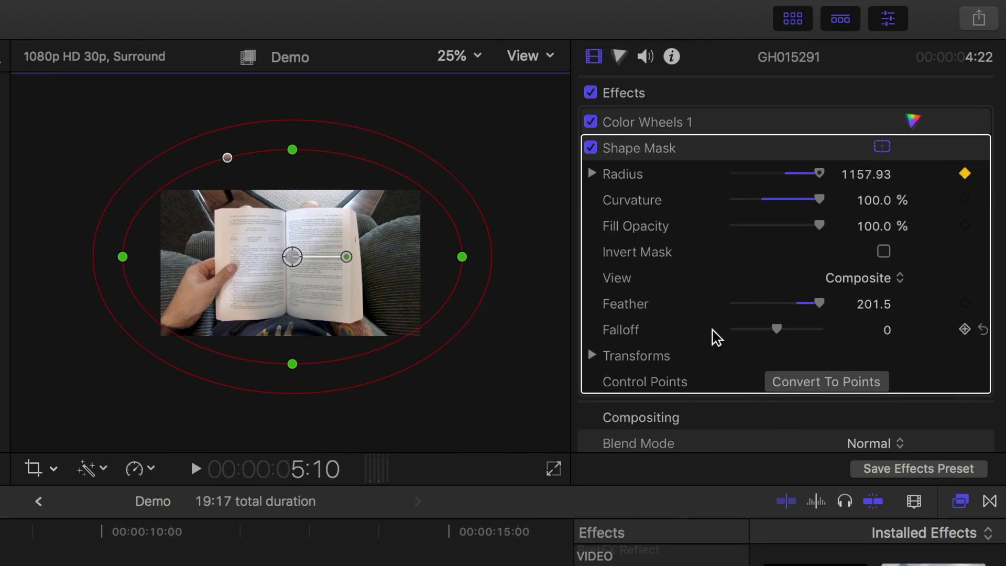
left_click(592, 356)
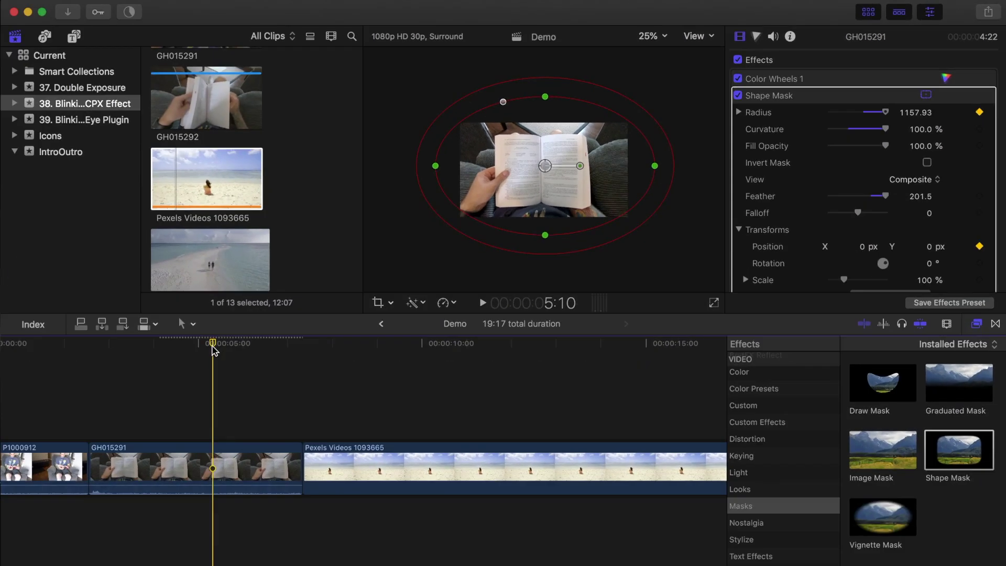
left_click(211, 344)
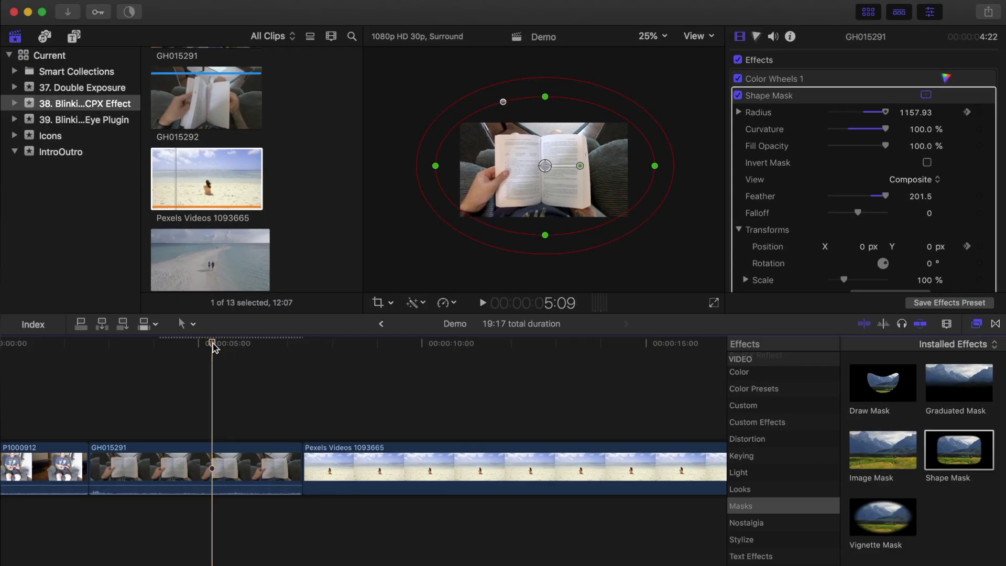
left_click(212, 344)
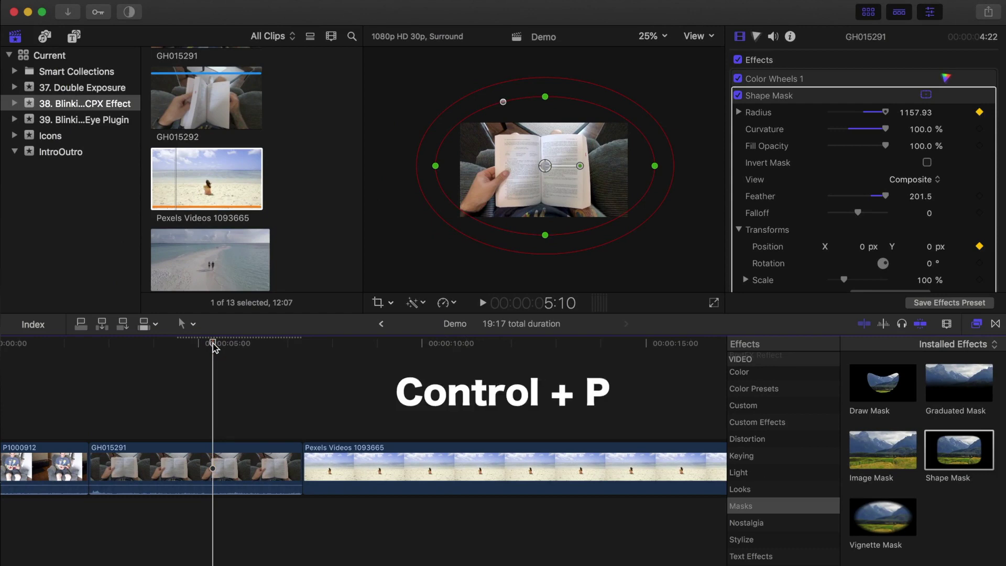
Squeeze the mask nearly shut at 6:05 and reopen it partway by 6:14
key("ctrl+p")
type("+ ")
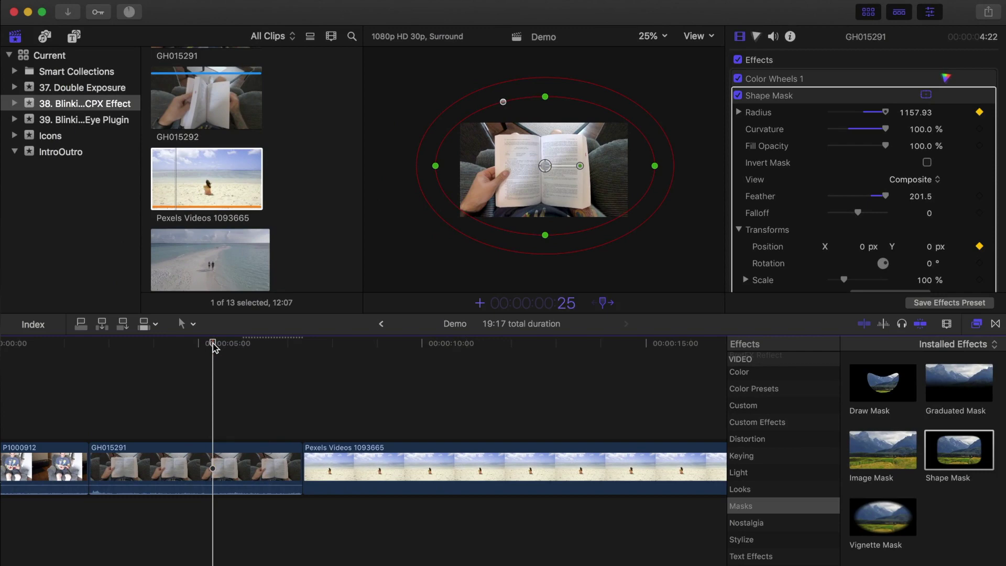
type("25")
key("Return")
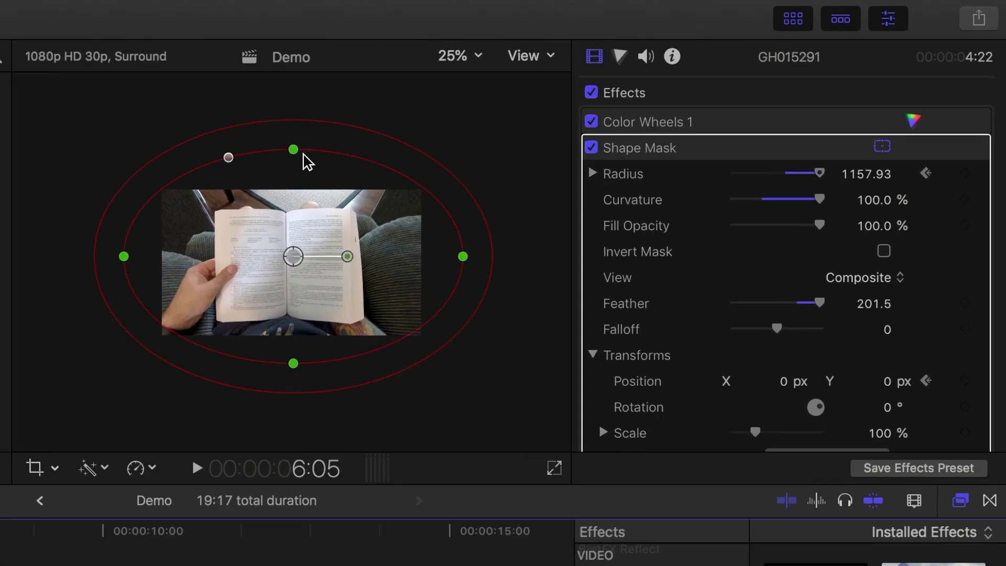
left_click_drag(294, 151, 298, 222)
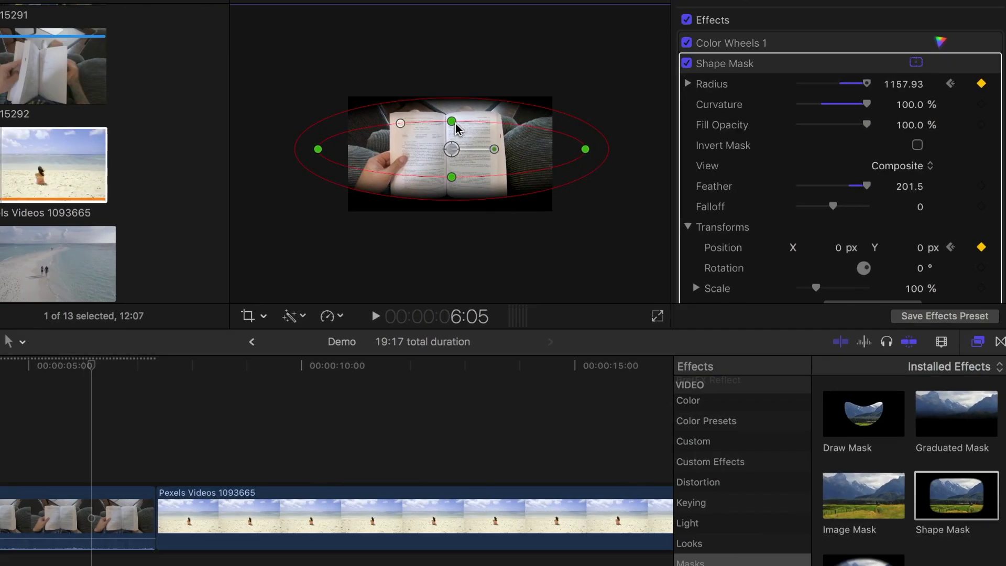
key("Right")
key("Right")
key("Right")
key("Right")
key("Right")
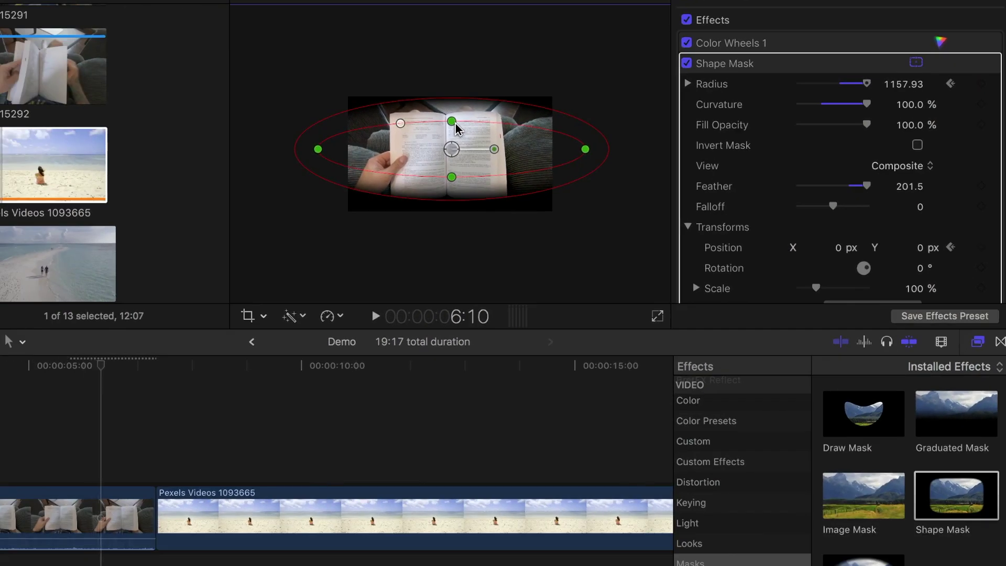
key("Right")
key("Right")
key("Right")
key("Right")
left_click_drag(455, 123, 456, 110)
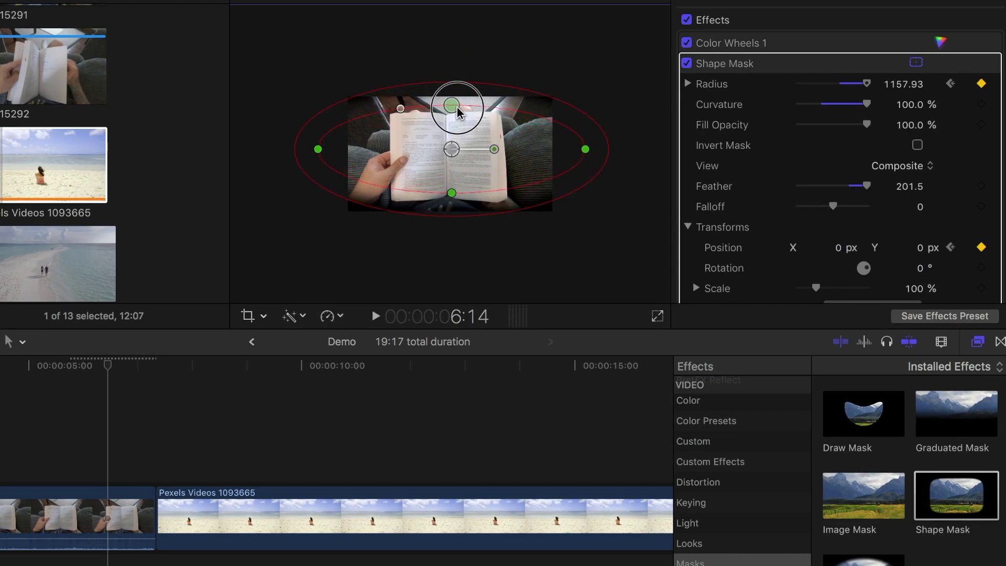
Close the mask down to a thin line at 7:02
key("ctrl+p")
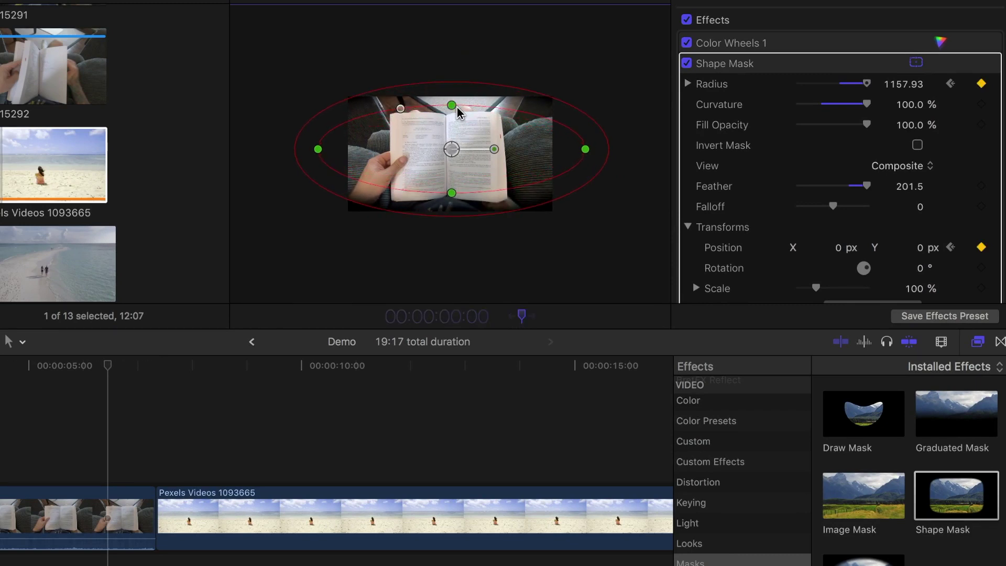
type("702")
key("Return")
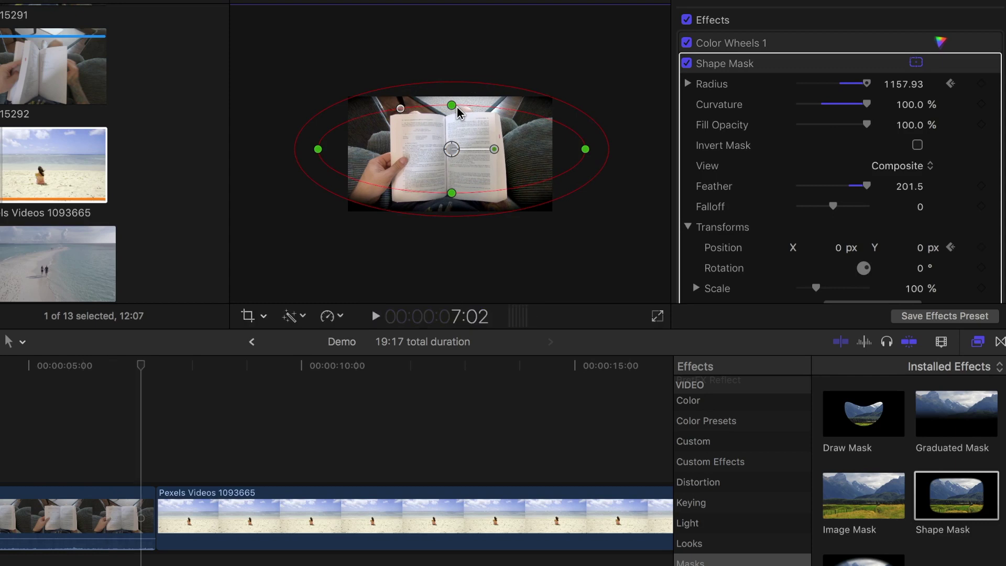
left_click_drag(452, 104, 451, 167)
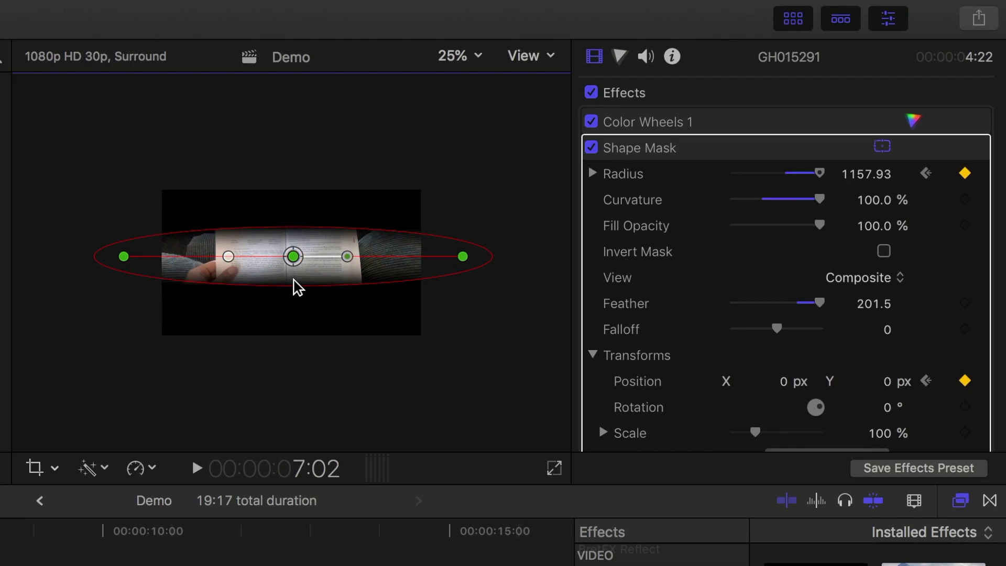
Keyframe Feather at 201.5, then drop it to -100 at 7:04 so the frame goes black
mouse_move(972, 309)
left_click(964, 302)
key("Right")
key("Right")
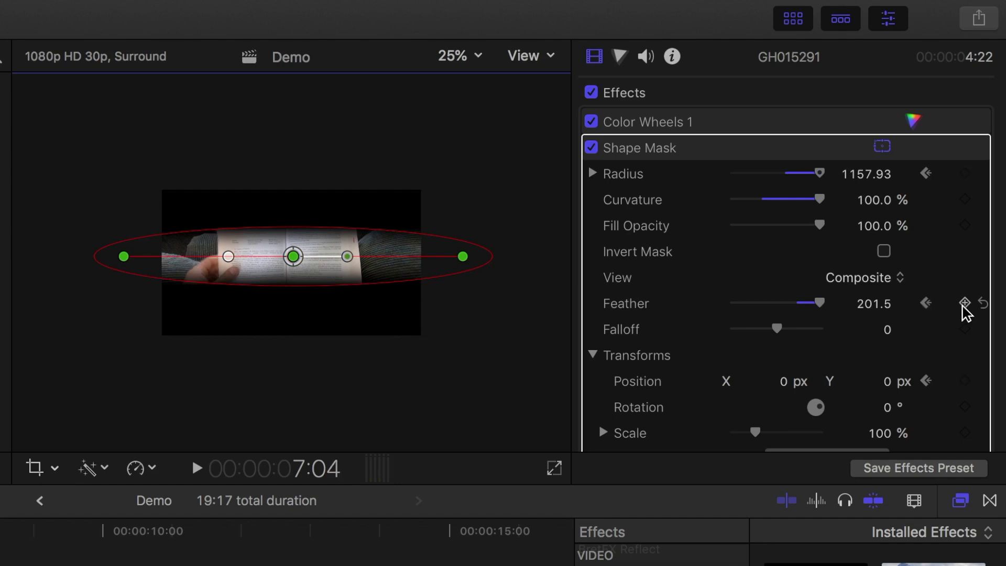
left_click_drag(822, 305, 730, 302)
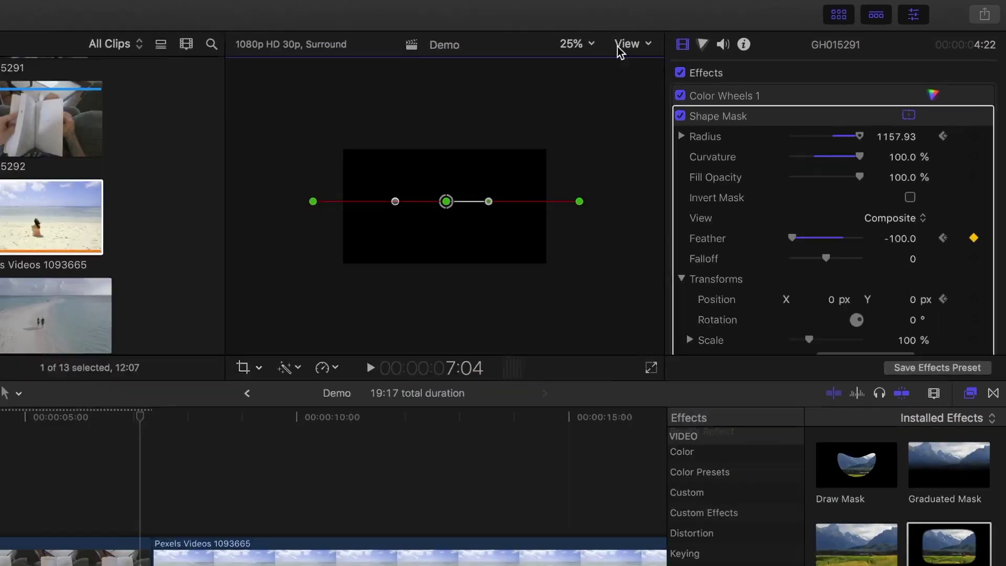
Fit the viewer to the frame and play back the eye-blink transition
left_click(574, 44)
left_click(583, 52)
left_click(11, 484)
key("space")
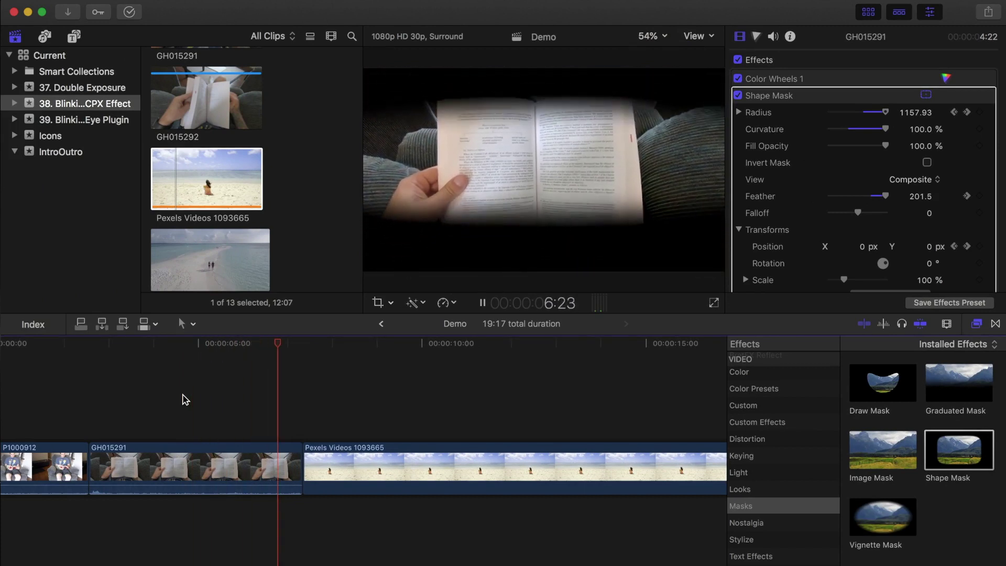
key("space")
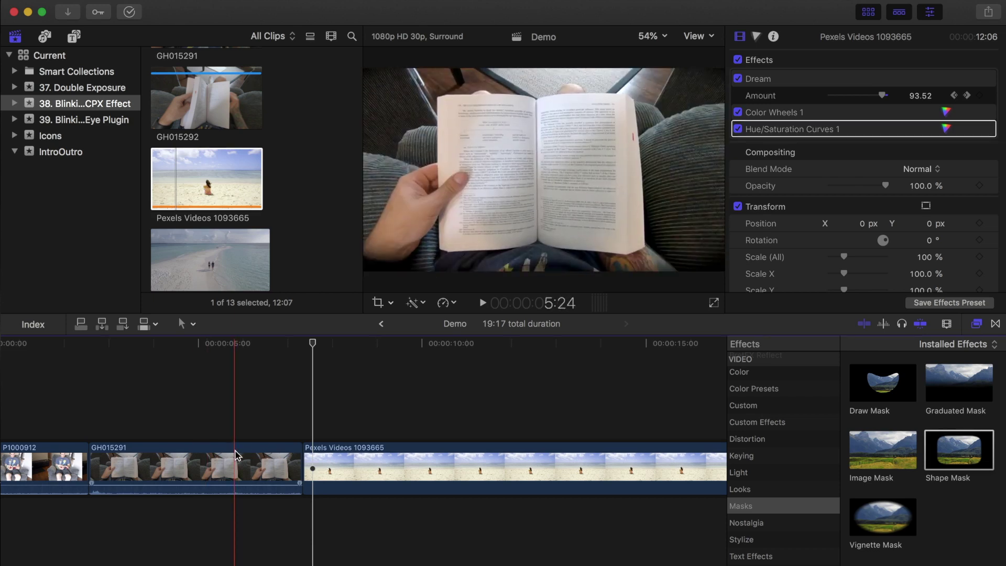
Copy the book clip's attributes and paste its Shape Mask onto the beach clip
left_click(231, 467)
key("super+c")
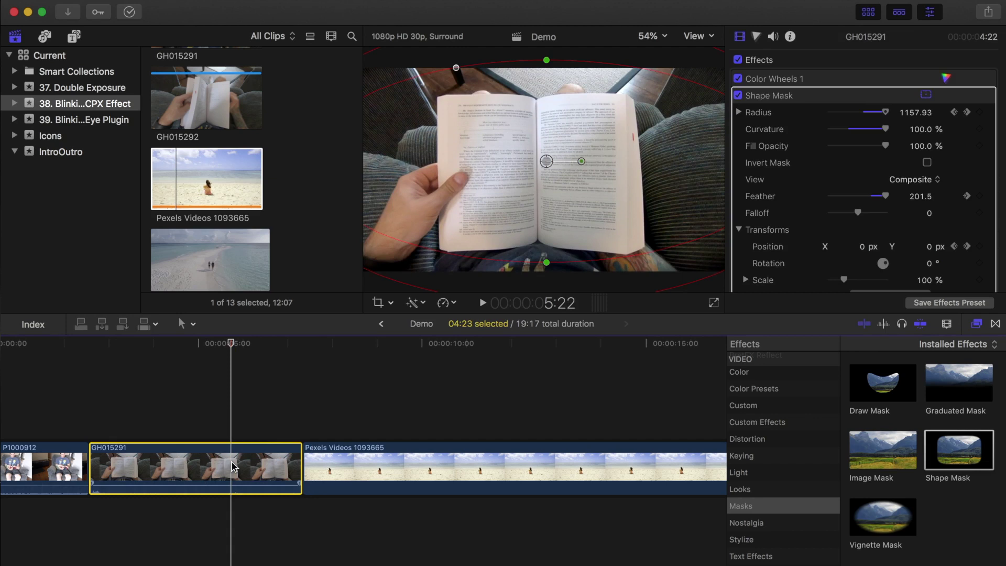
left_click(372, 468)
key("shift+super+v")
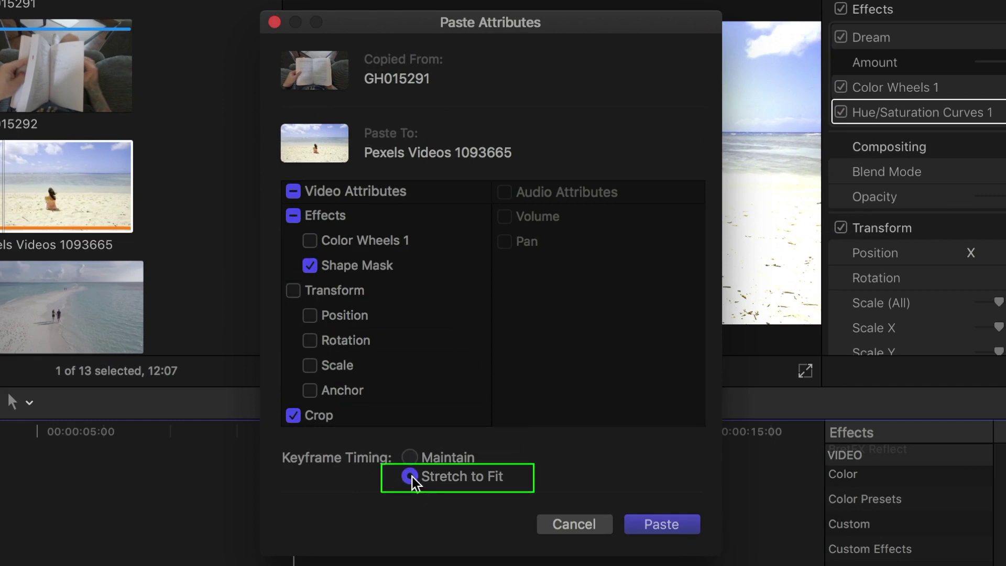
left_click(634, 524)
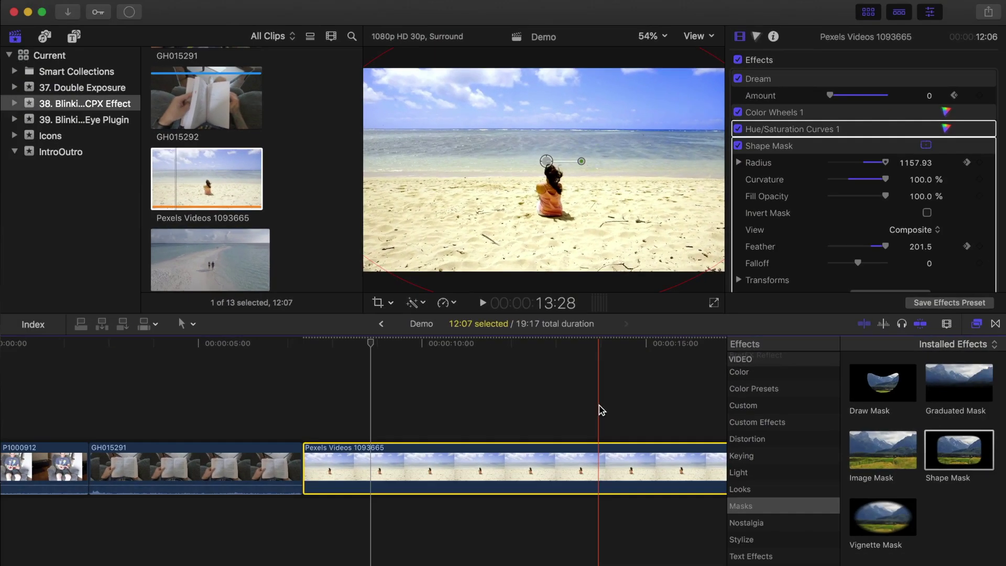
Fit the project in the timeline, zoom the viewer to 25%, and reset mask Radius and Feather
key("shift+z")
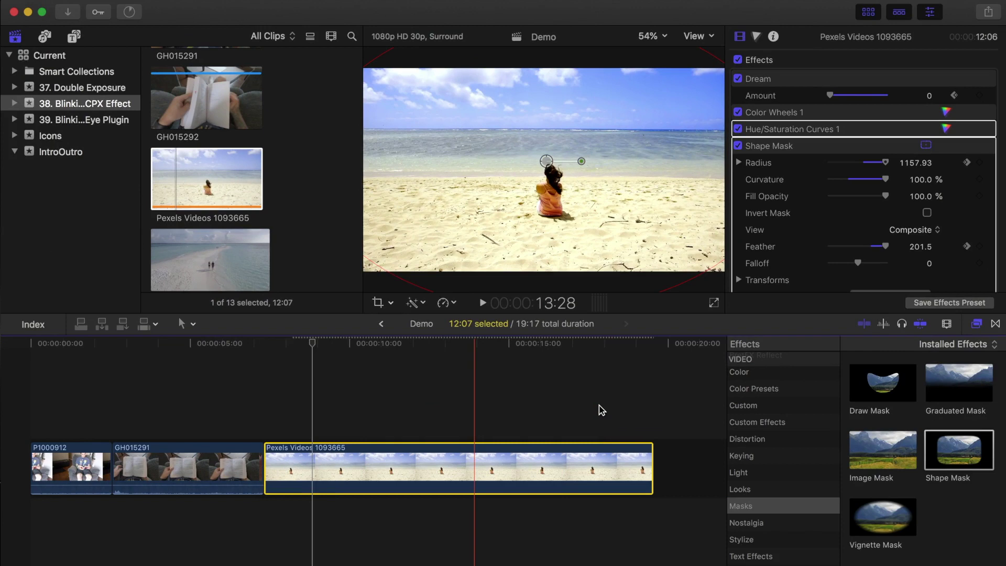
left_click(661, 35)
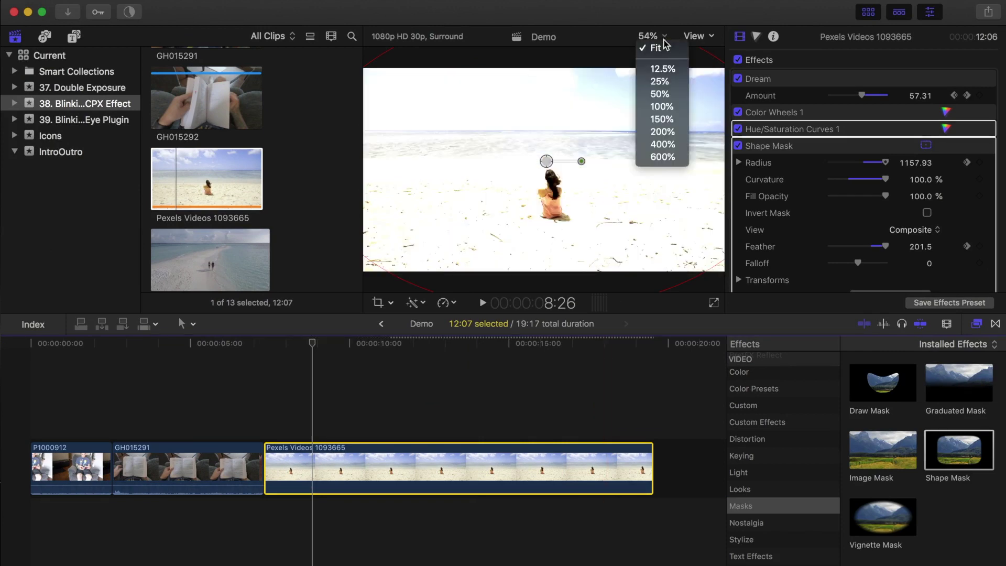
left_click(662, 83)
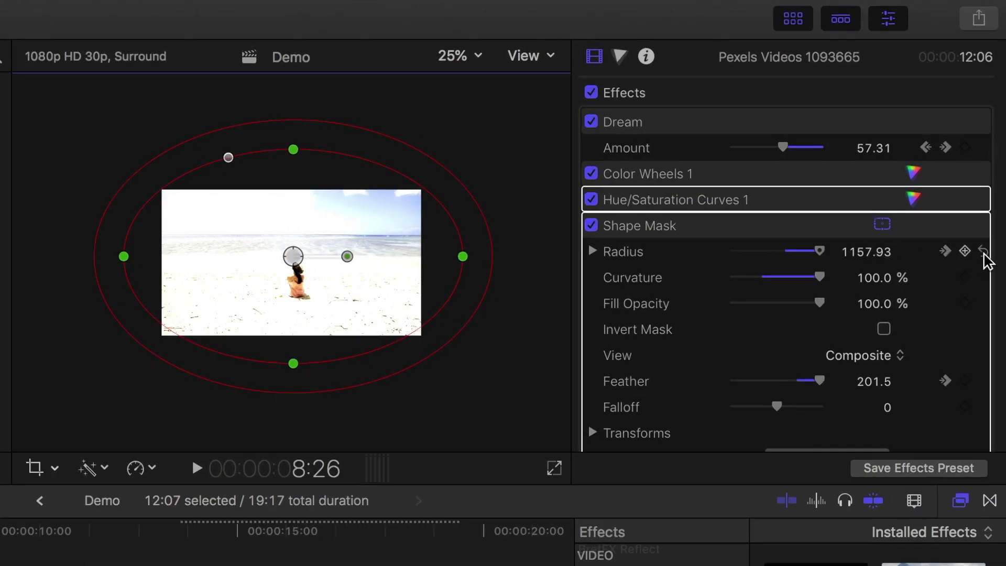
left_click(984, 255)
left_click(983, 384)
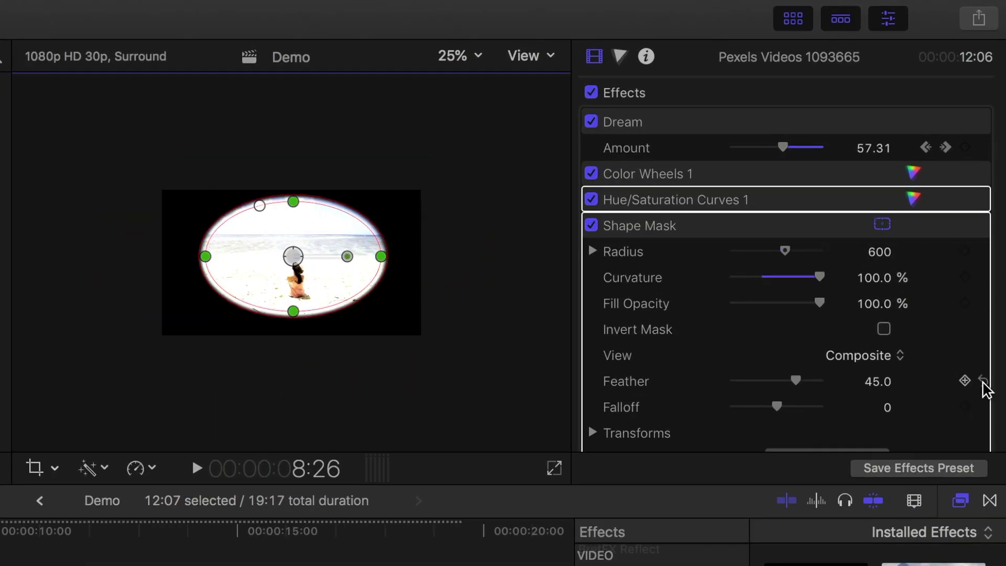
At 8:00, reshape the mask into a wide ellipse with Radius 1239.81 and broad feather
key("Up")
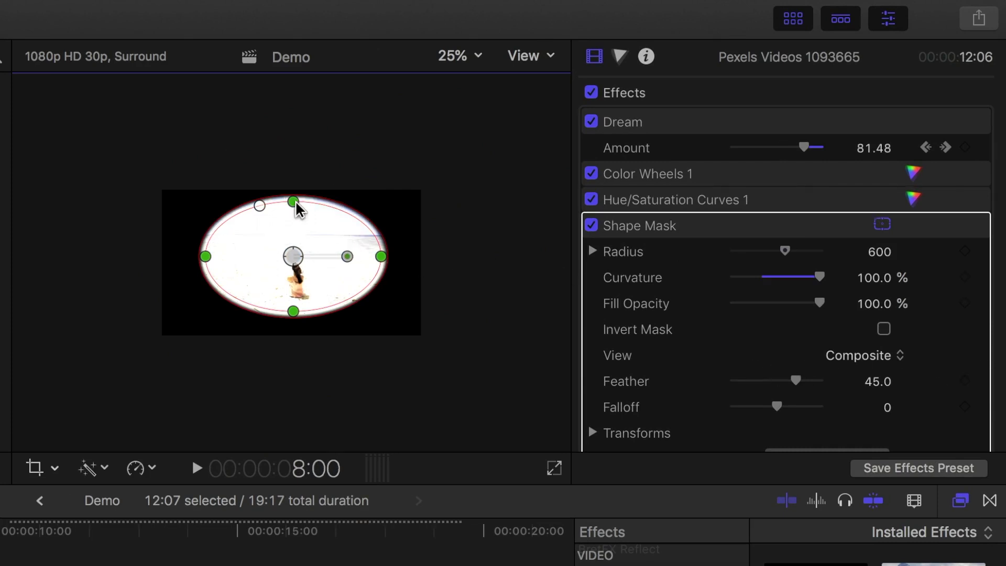
left_click_drag(293, 201, 299, 173)
left_click_drag(381, 257, 475, 256)
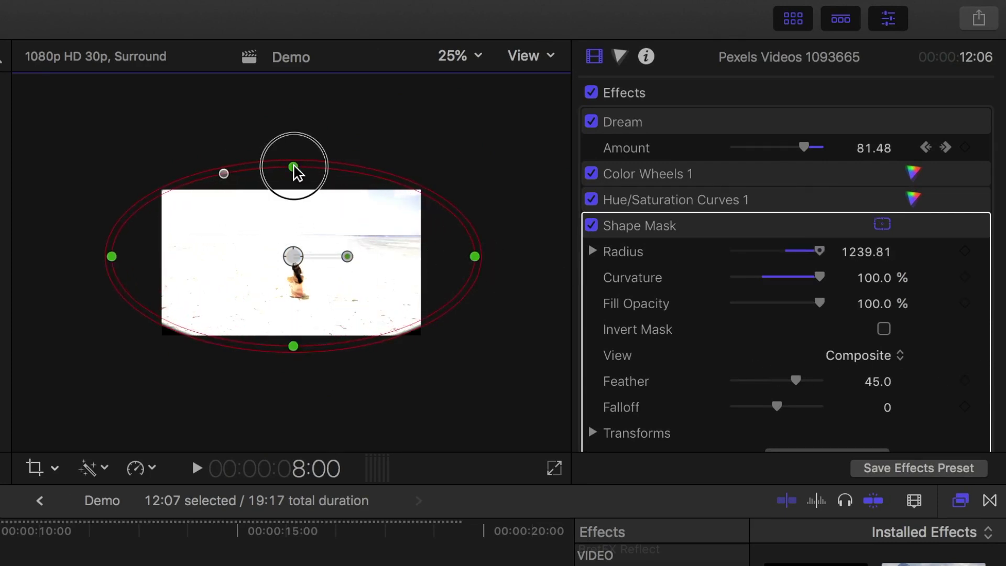
left_click_drag(294, 162, 375, 152)
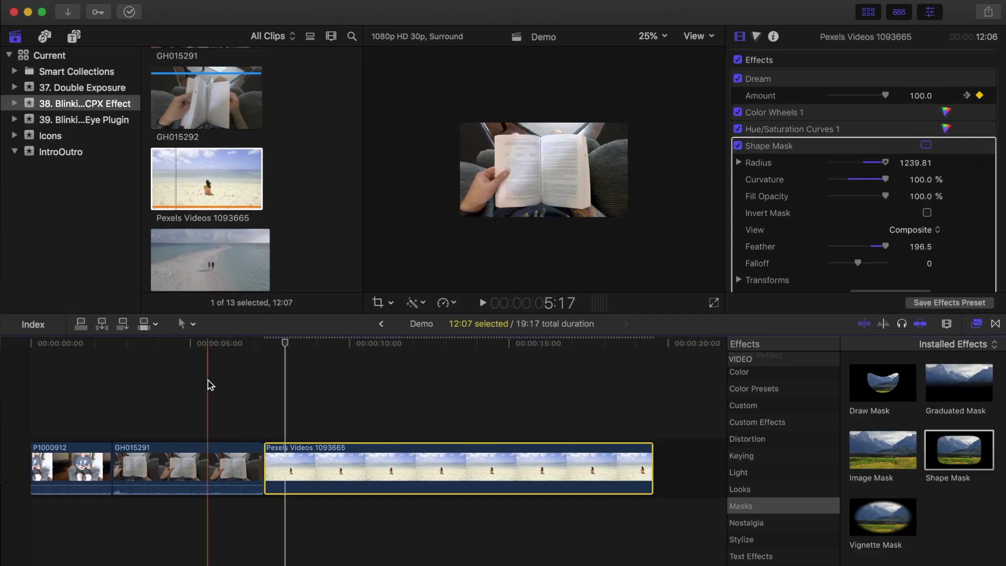
At 8:00, flatten the mask, set Feather to -100, and keyframe Feather and Radius
left_click_drag(281, 343, 267, 346)
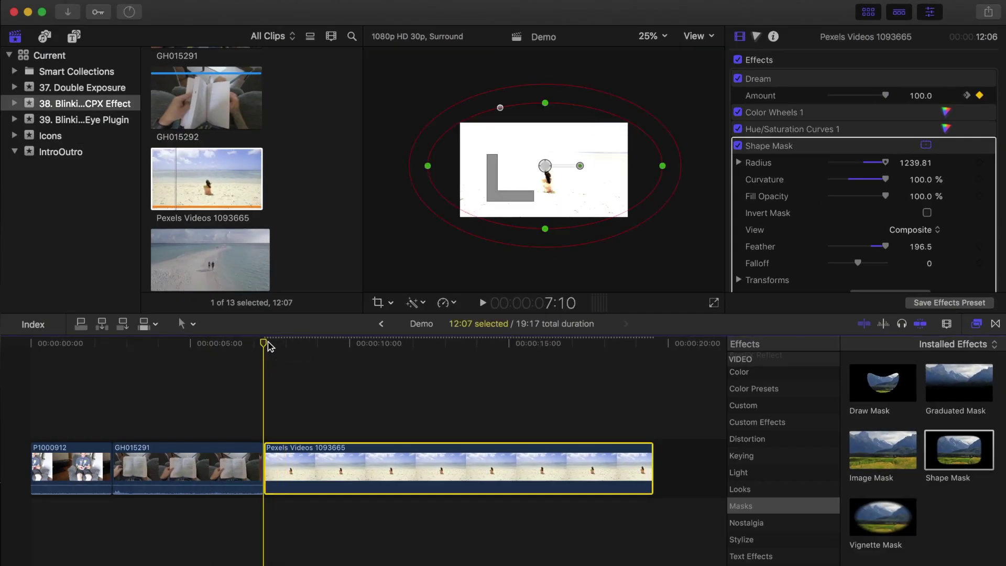
key("ctrl+p")
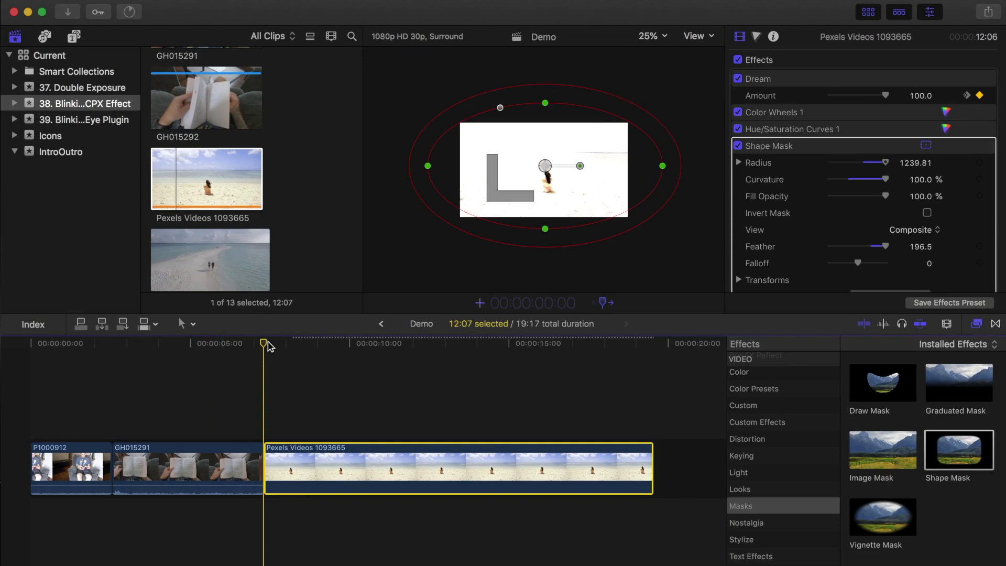
key("Return")
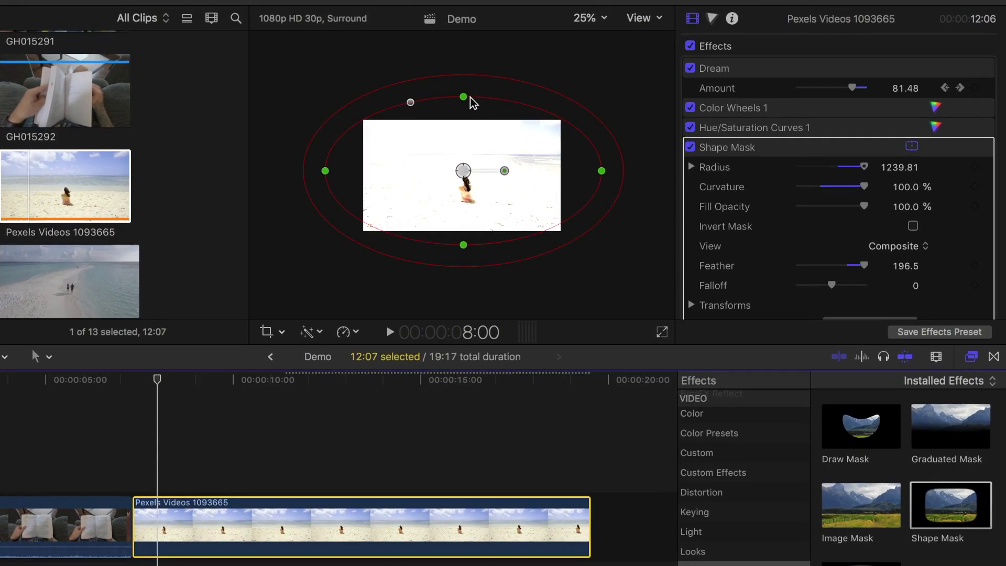
left_click_drag(545, 103, 548, 176)
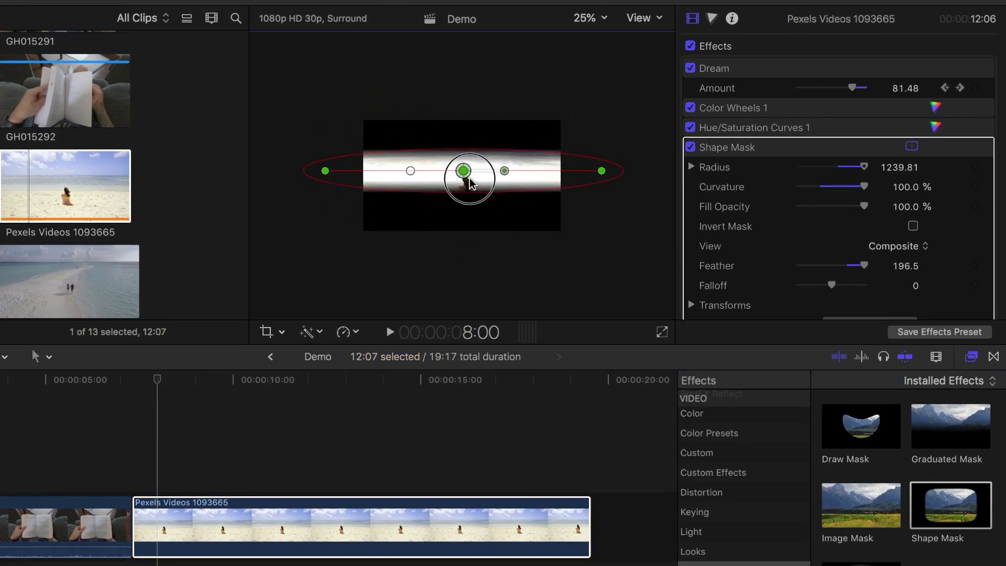
left_click_drag(325, 171, 367, 171)
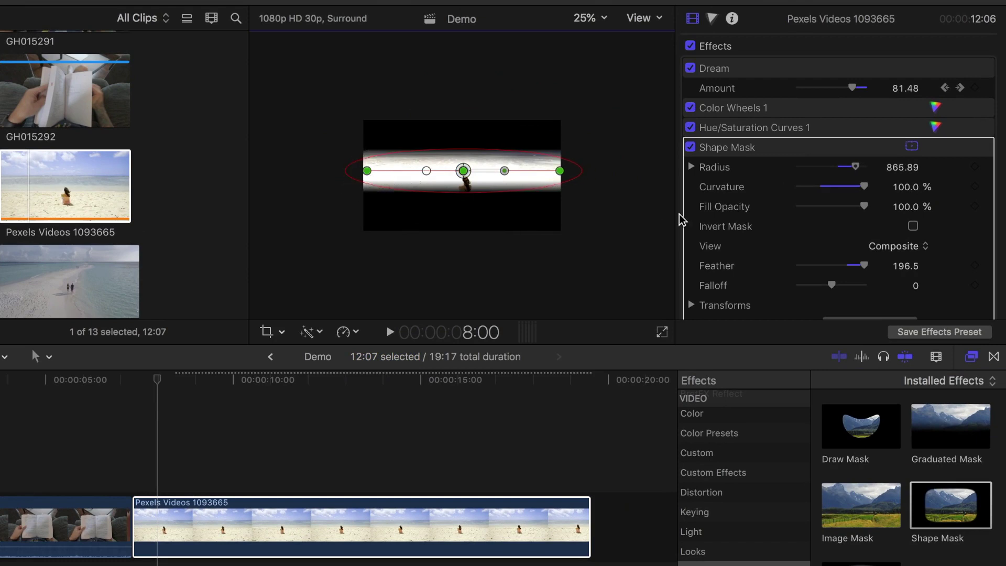
left_click_drag(863, 266, 773, 270)
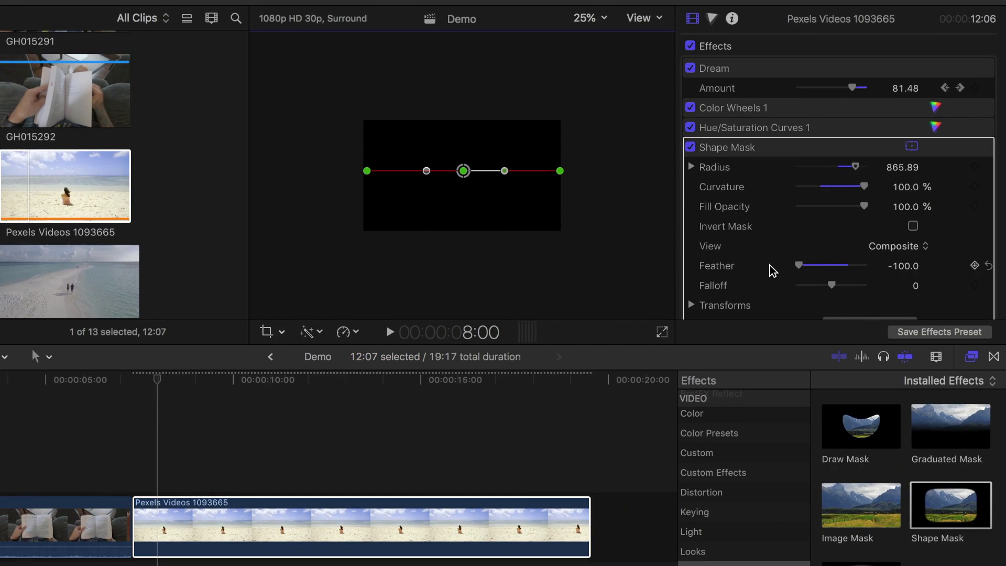
left_click(974, 265)
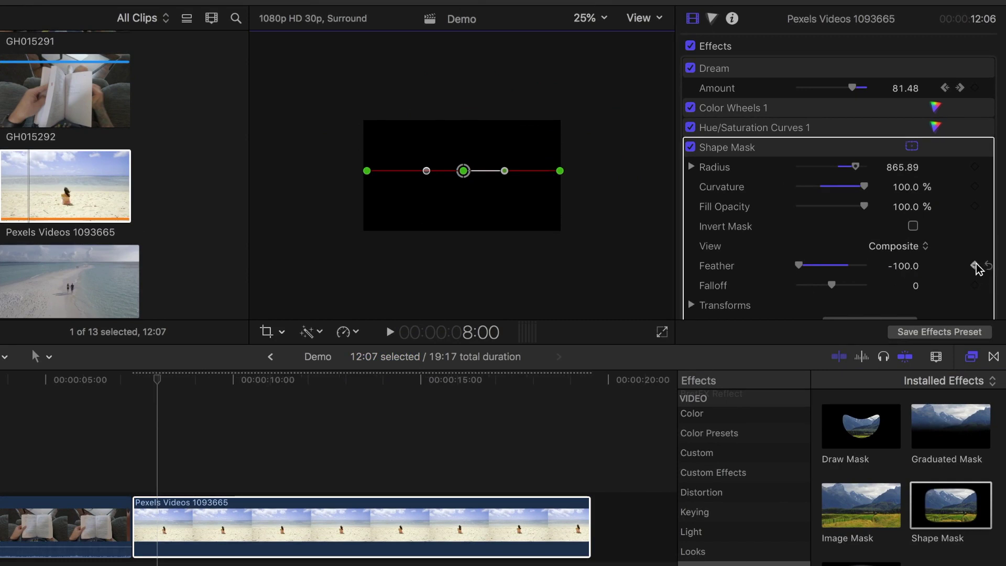
left_click(975, 167)
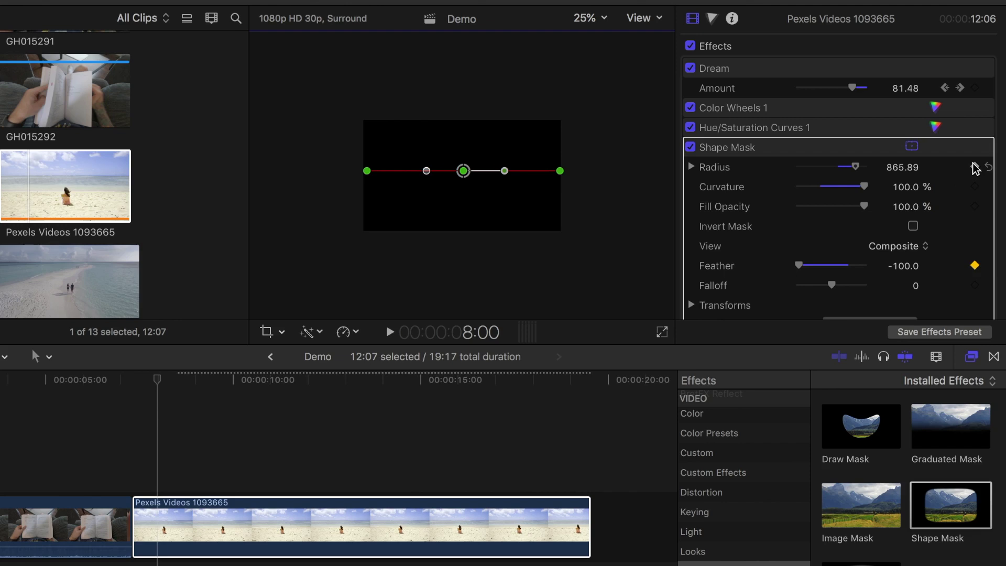
Set Feather to 200 at 8:02 and open the mask tall like an eye by 8:12
key("Right")
key("Right")
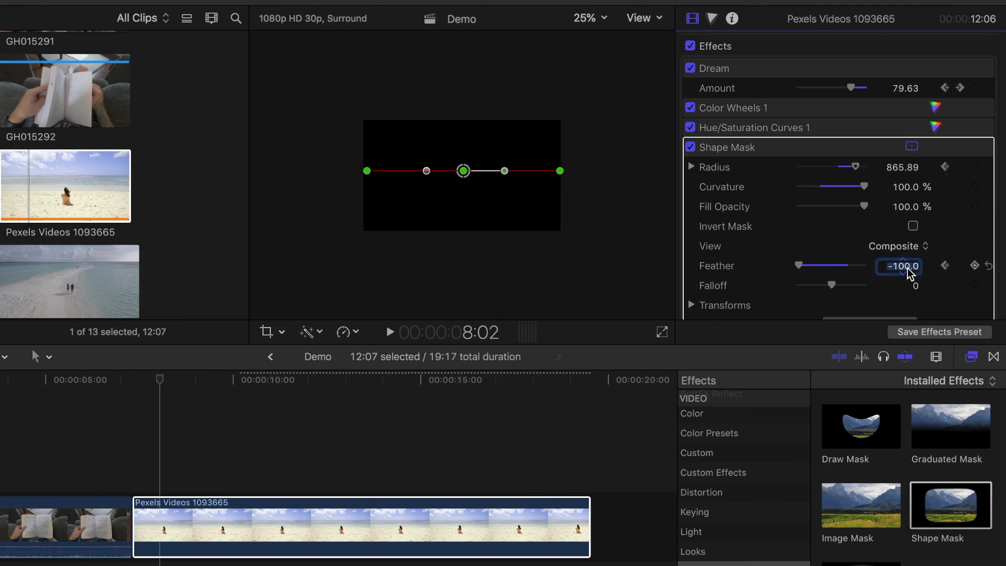
type("200")
key("Return")
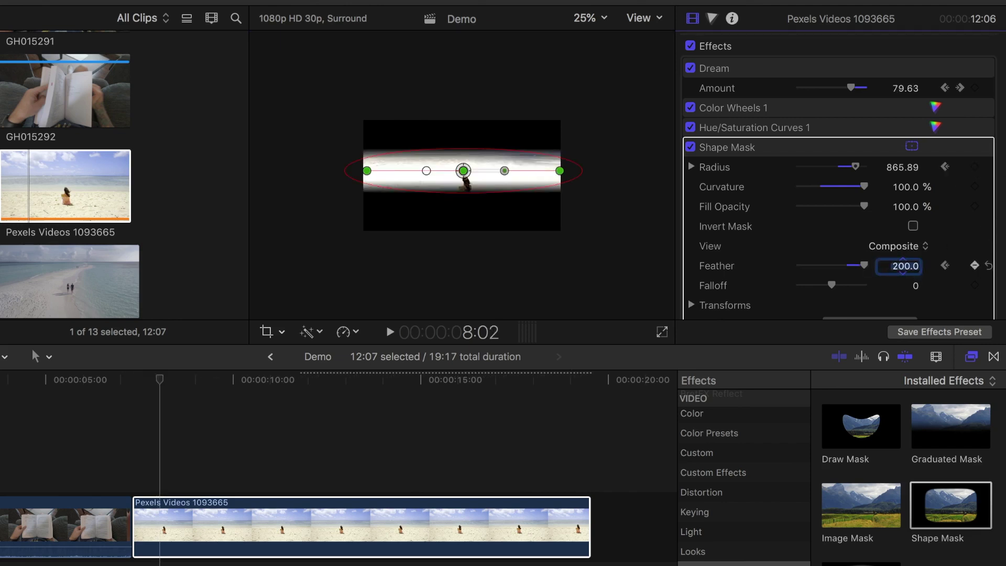
key("ctrl+p")
type("+10")
key("Return")
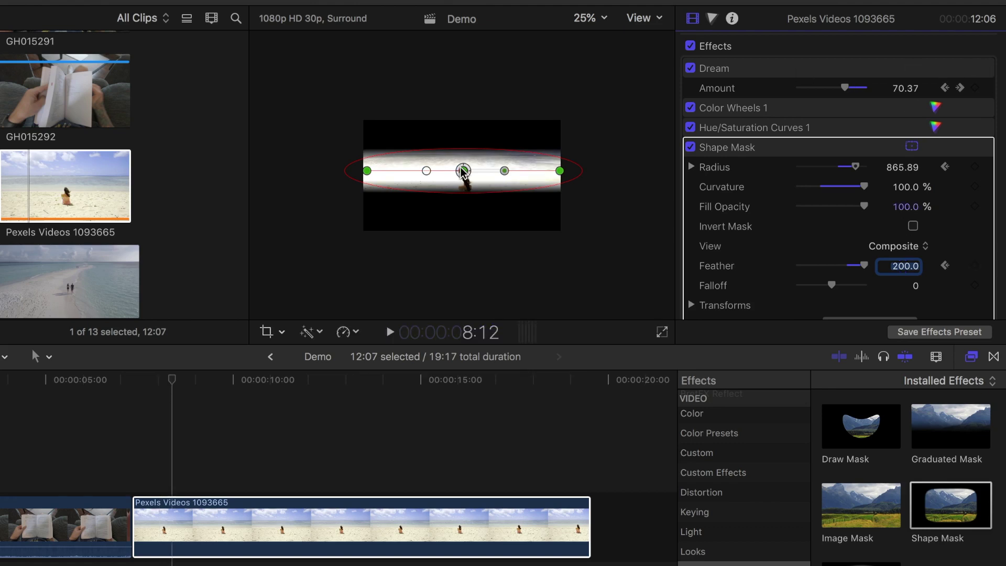
left_click_drag(463, 171, 468, 141)
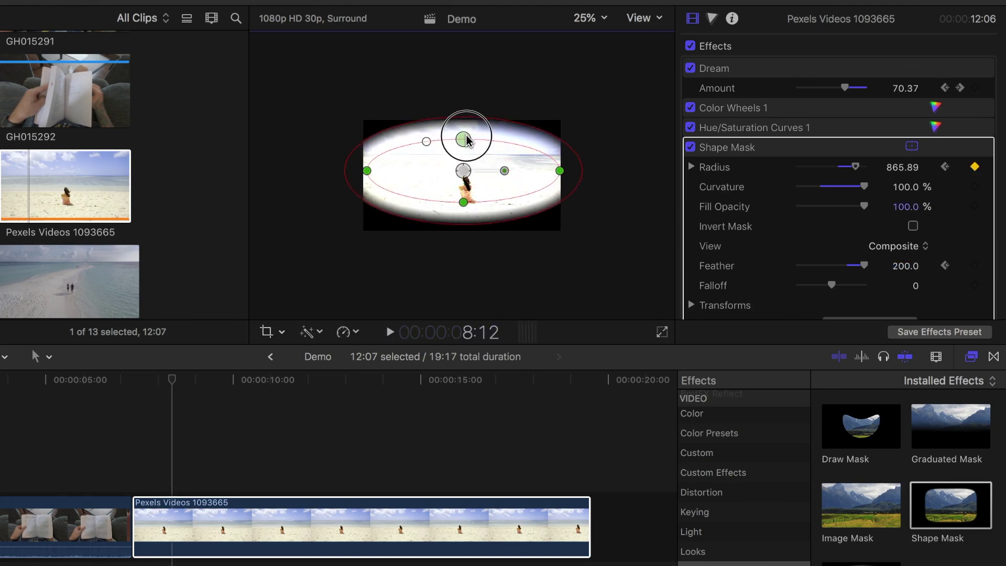
Close the mask into a thin band at 8:17, Feather -100 at 8:19, back to 200 at 8:21
key("Right")
key("Right")
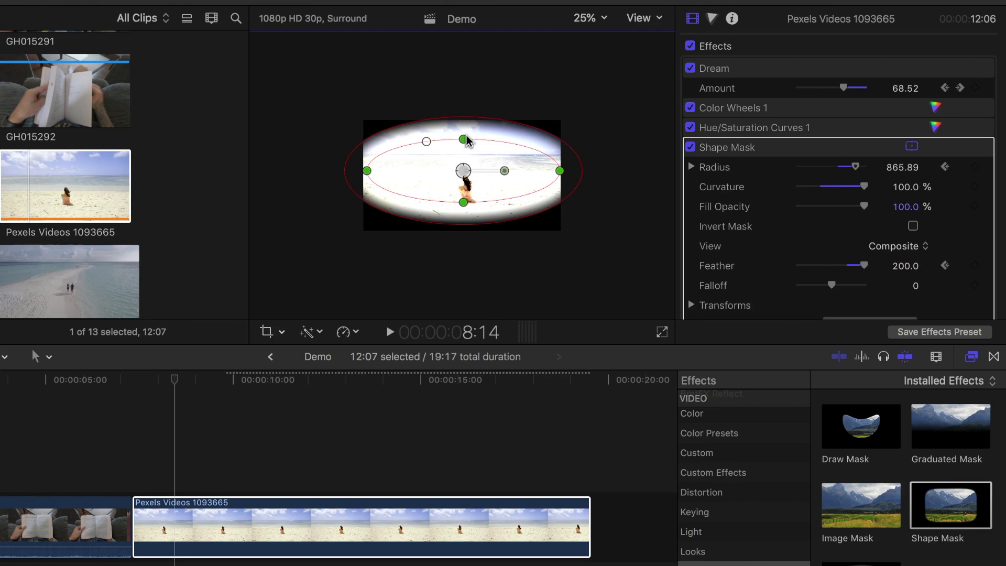
key("Right")
key("Right")
key("Right")
left_click_drag(466, 140, 466, 176)
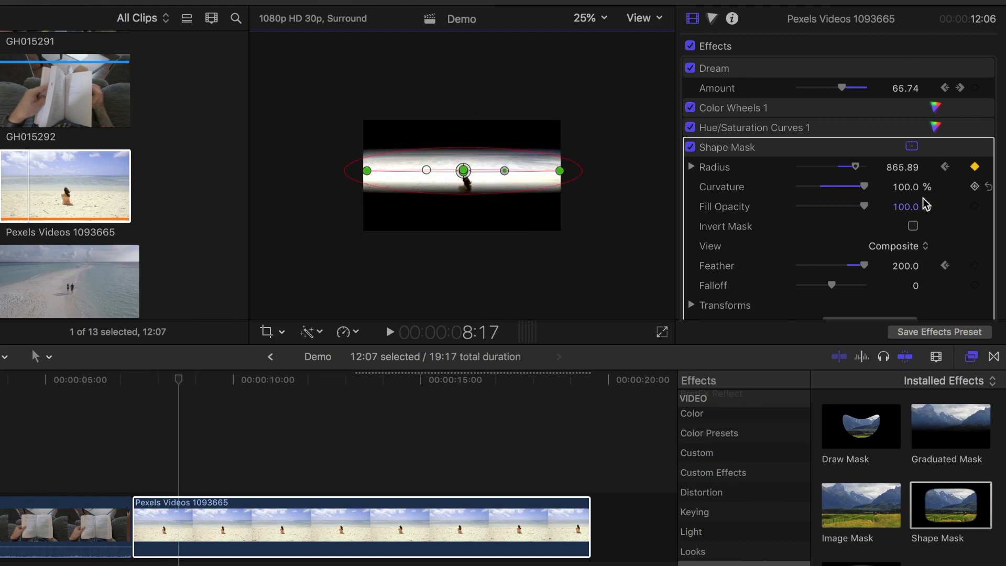
left_click(974, 267)
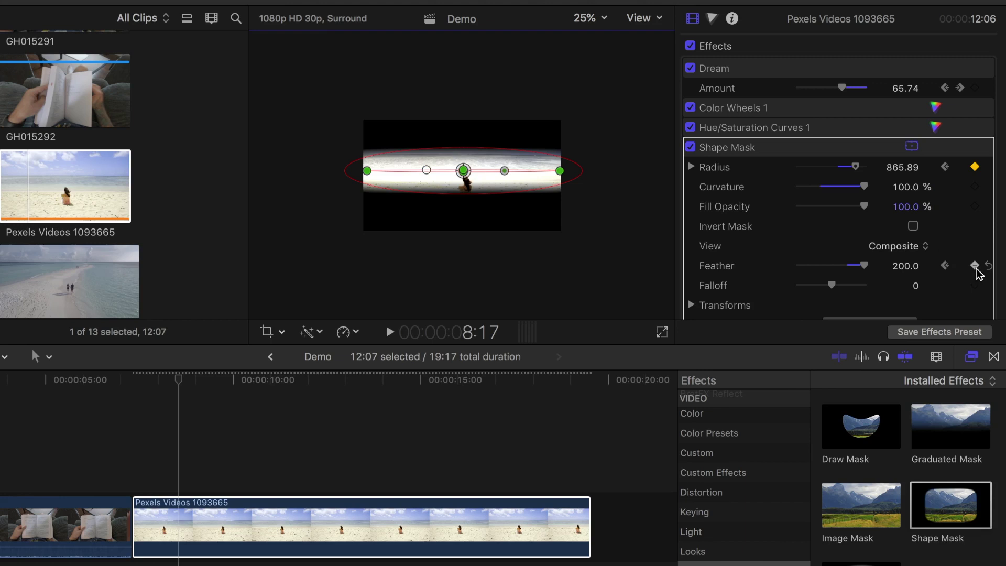
key("Right")
key("Right")
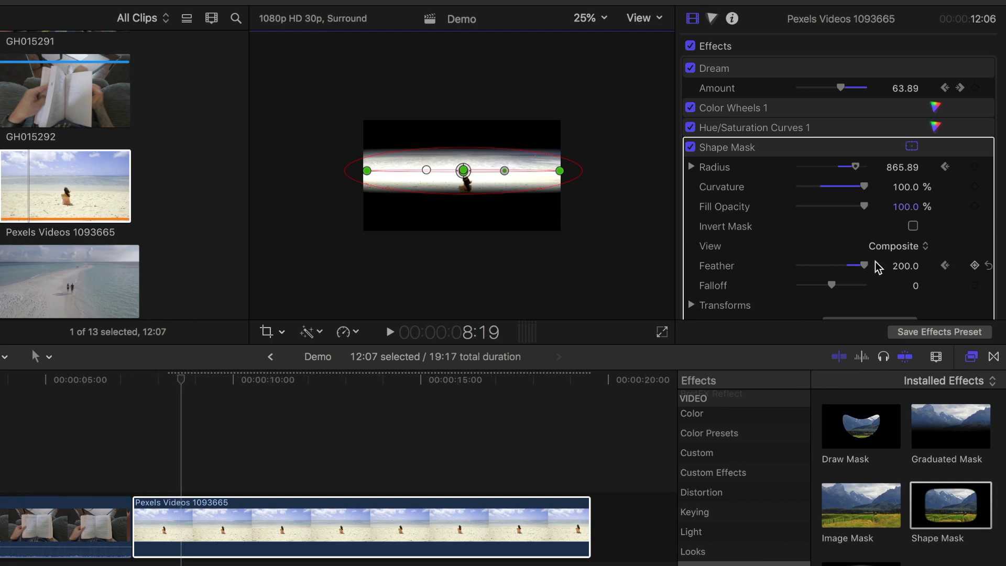
left_click_drag(862, 265, 770, 265)
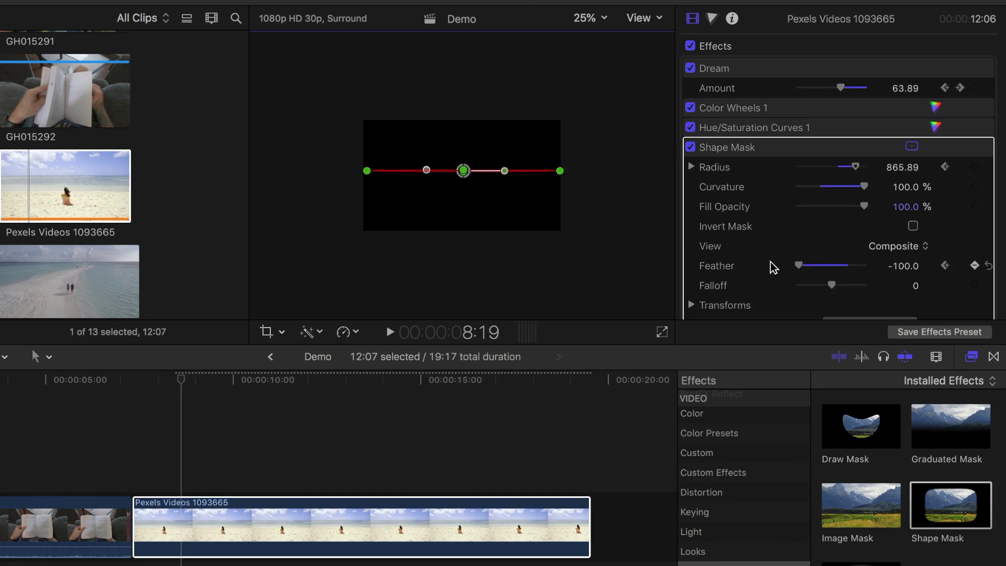
key("Right")
key("Right")
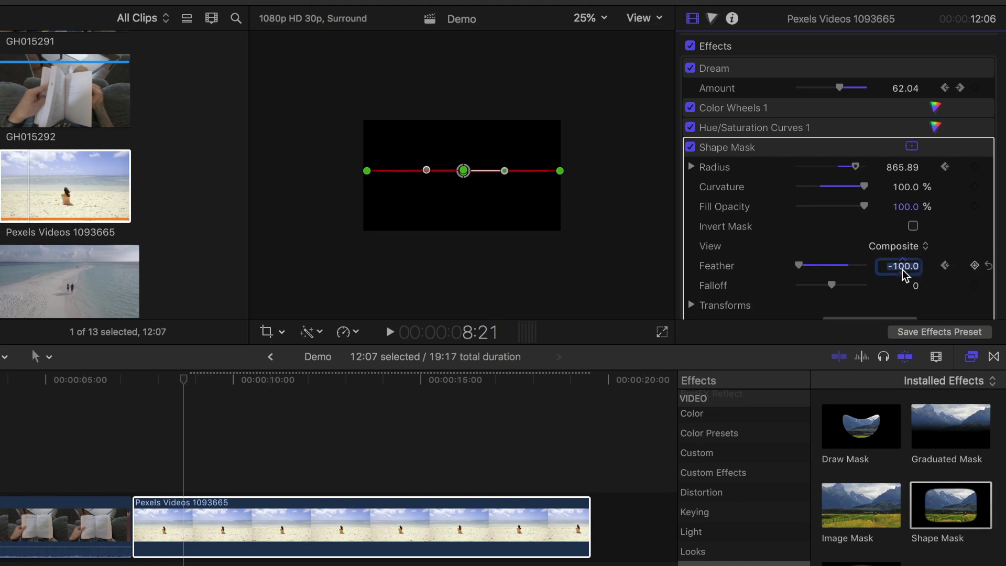
type("0")
key("Return")
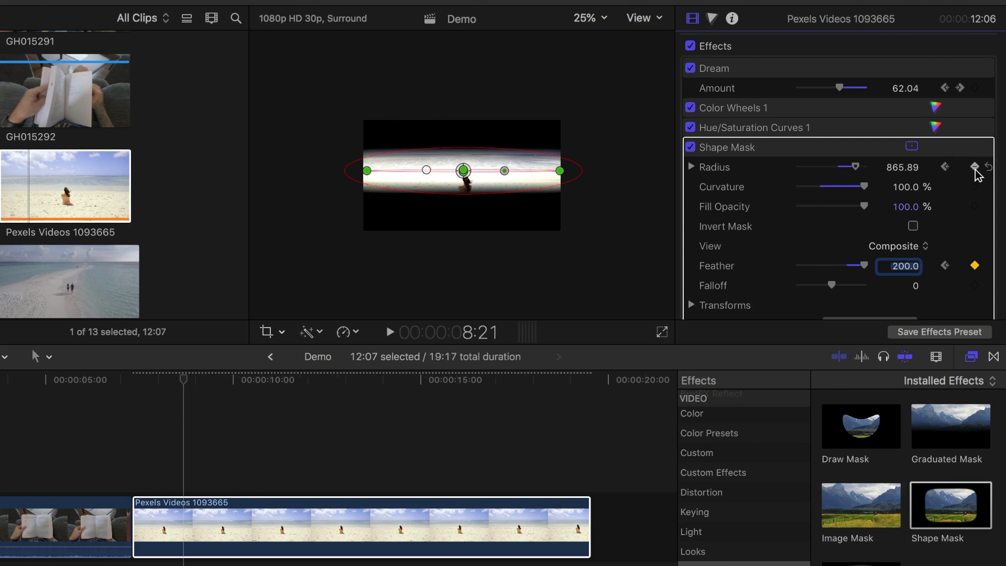
At 8:29, open the mask taller and widen the ellipse outward
left_click(294, 373)
left_click(187, 382)
left_click_drag(187, 382, 193, 380)
left_click_drag(462, 167, 469, 127)
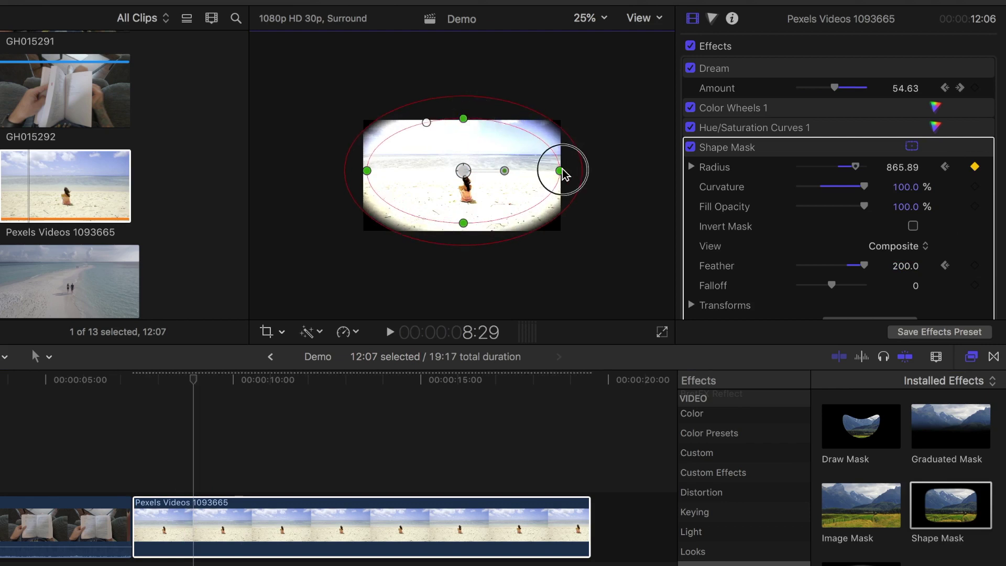
left_click_drag(560, 171, 577, 171)
left_click_drag(463, 124, 467, 131)
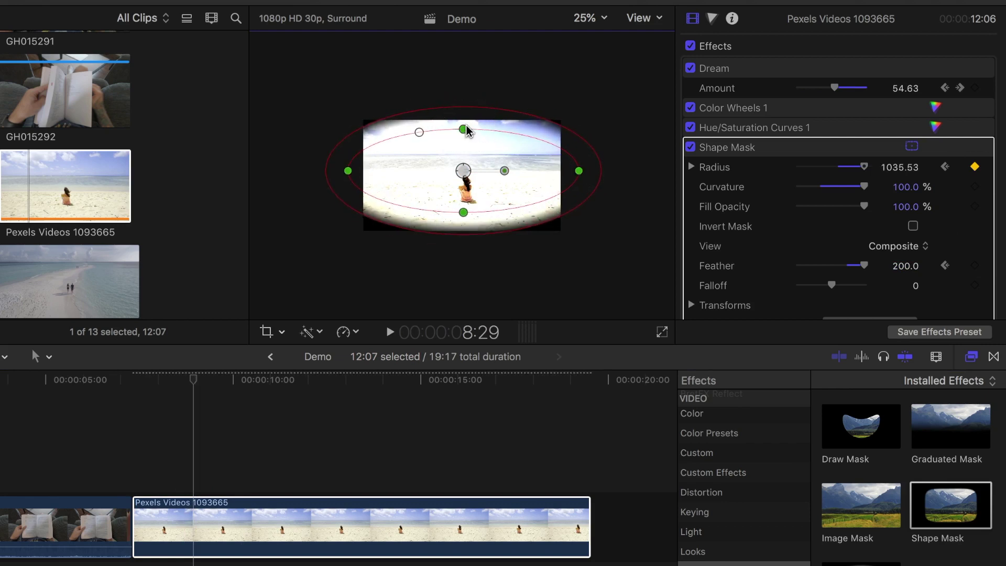
Flatten the mask again around 9:01–9:02 to close the eye a second time
key("Right")
key("Right")
key("Right")
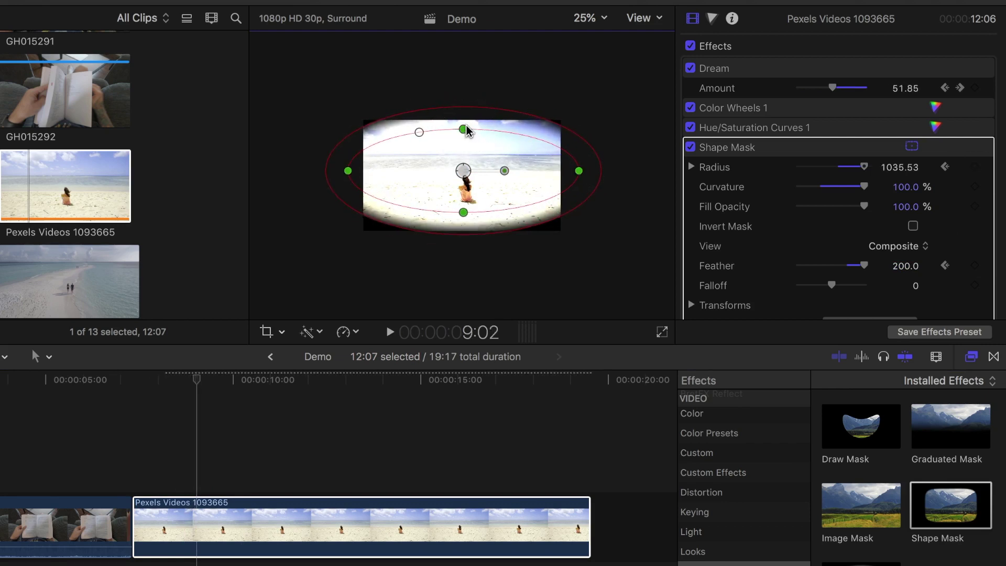
left_click_drag(466, 131, 465, 88)
key("Right")
key("Right")
key("Right")
key("Right")
key("Right")
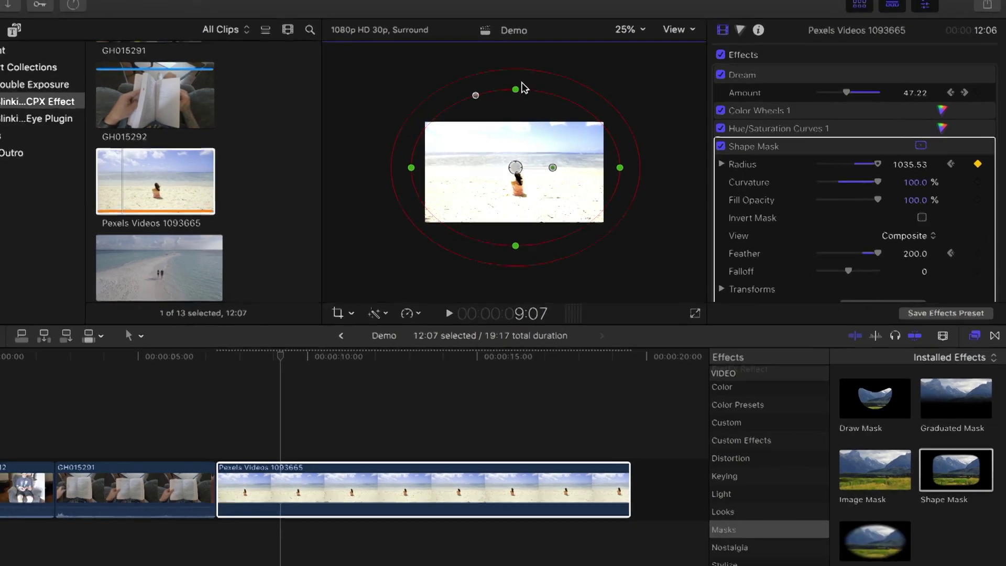
left_click(590, 18)
Fit the viewer and apply the Gaussian blur to both the GH015291 book clip and the beach clip
left_click(605, 37)
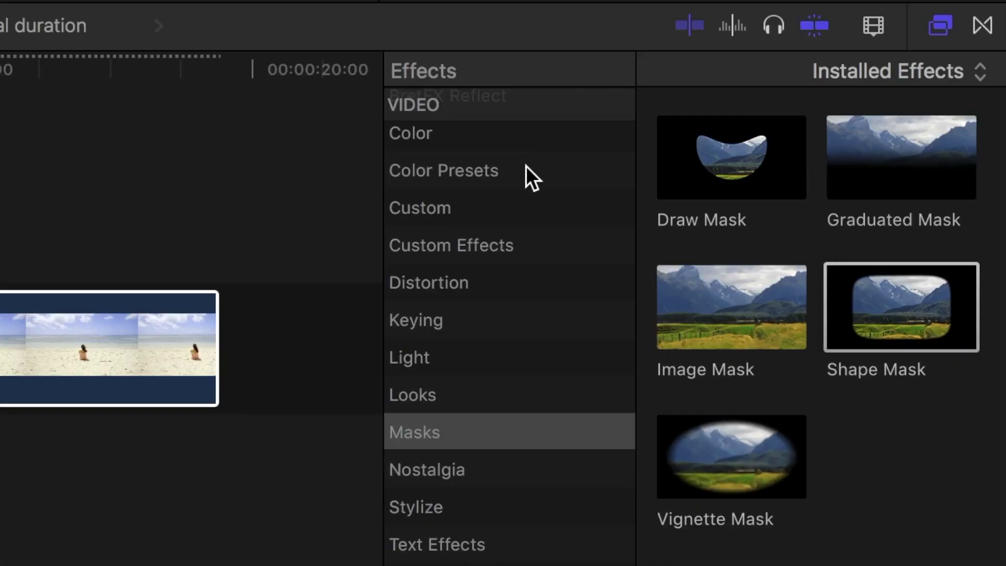
scroll(790, 386, "up", 2)
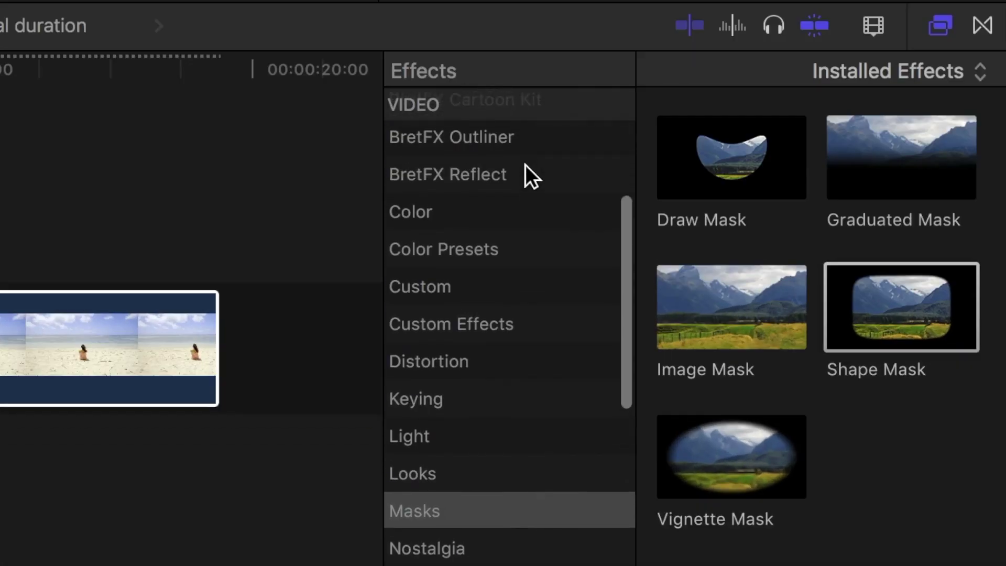
scroll(525, 164, "up", 5)
left_click(483, 242)
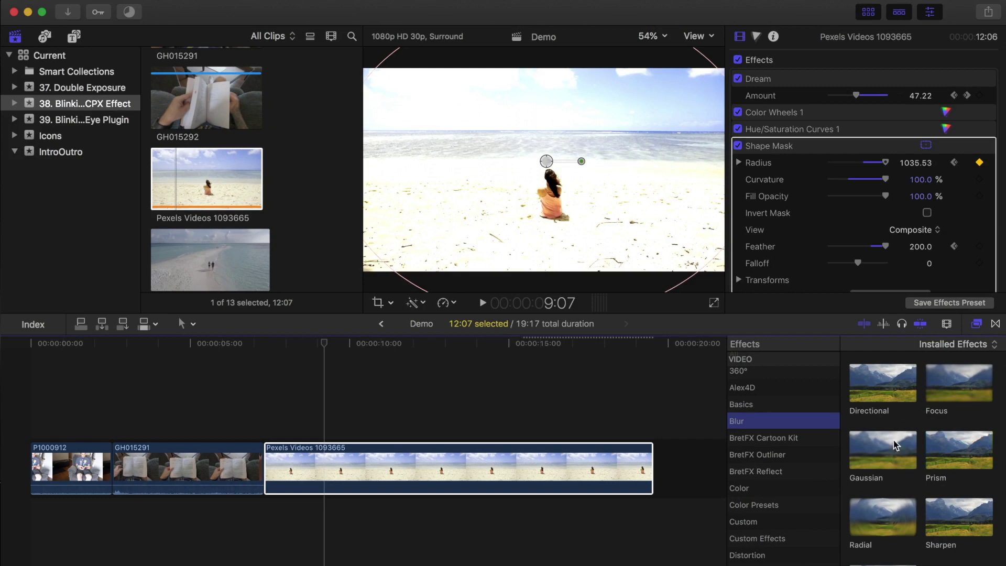
left_click_drag(894, 446, 183, 464)
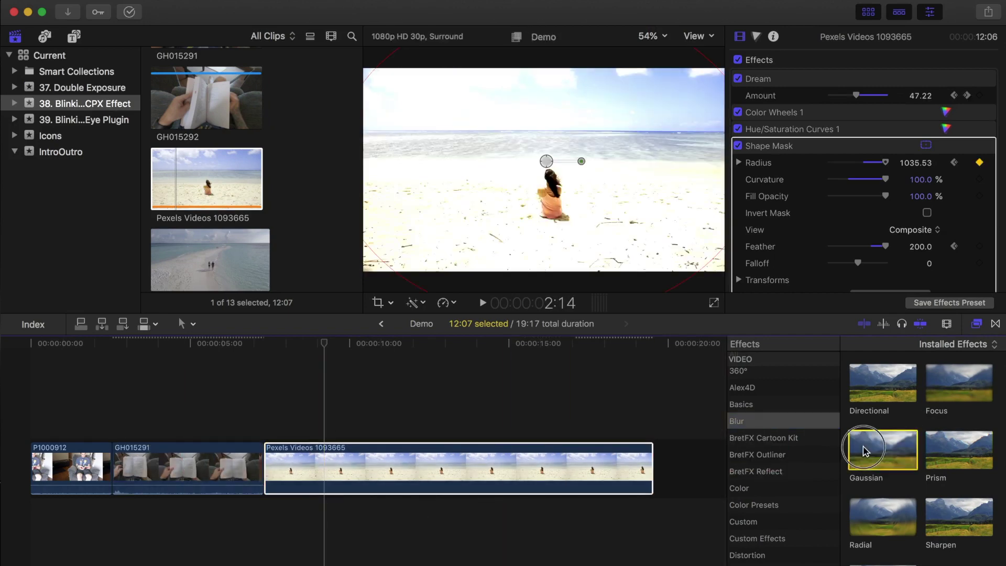
left_click_drag(864, 444, 427, 481)
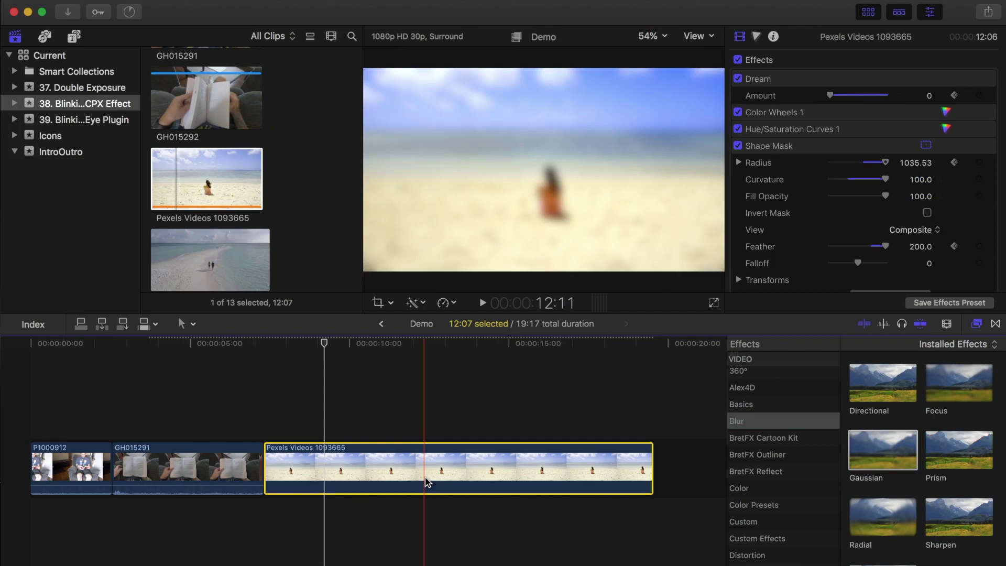
Show the book clip's video animation and keyframe Gaussian Amount 0 at 5:10
left_click(209, 465)
right_click(211, 465)
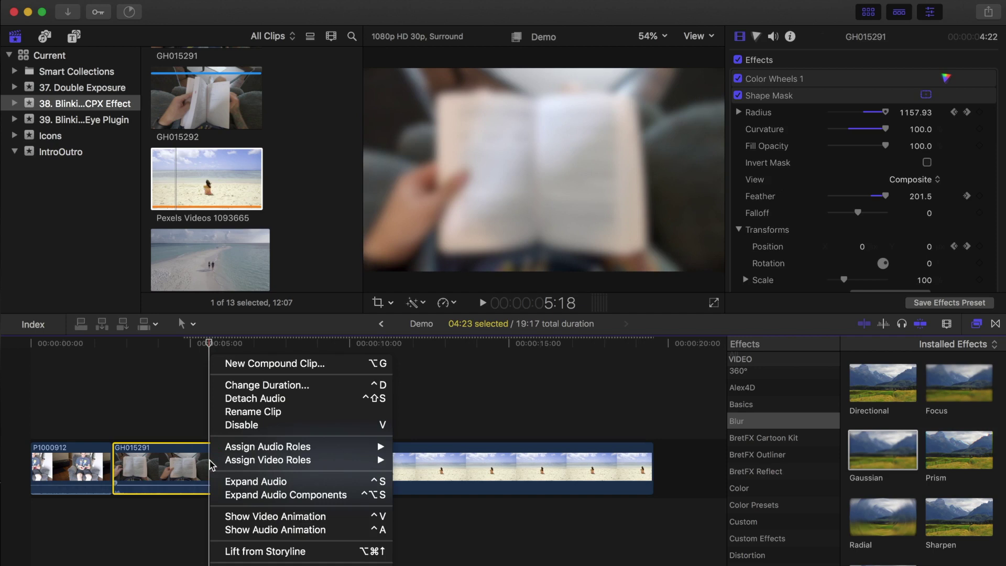
left_click(248, 516)
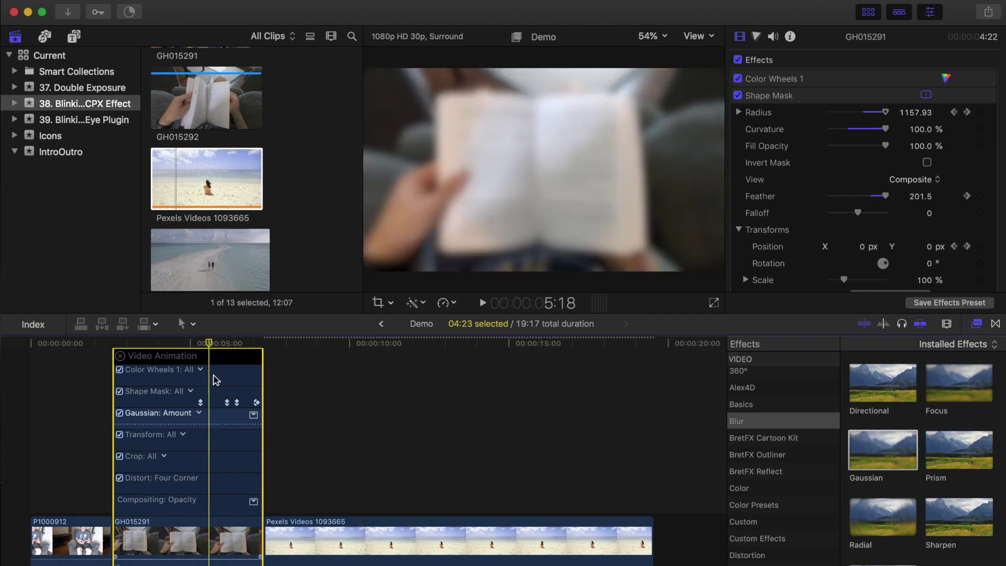
left_click_drag(209, 347, 199, 346)
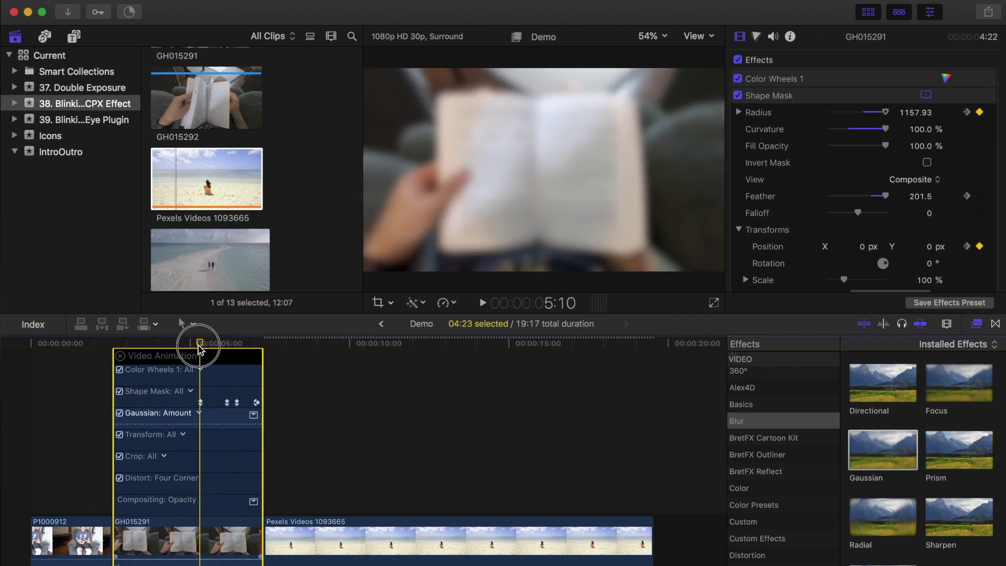
key("super+equal")
key("super+equal")
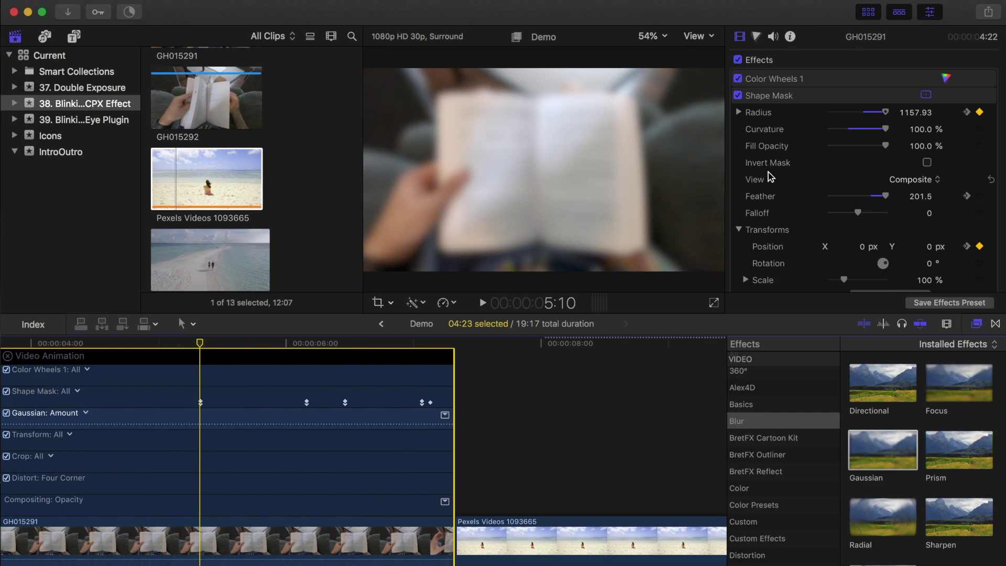
scroll(824, 191, "down", 5)
left_click_drag(857, 190, 810, 197)
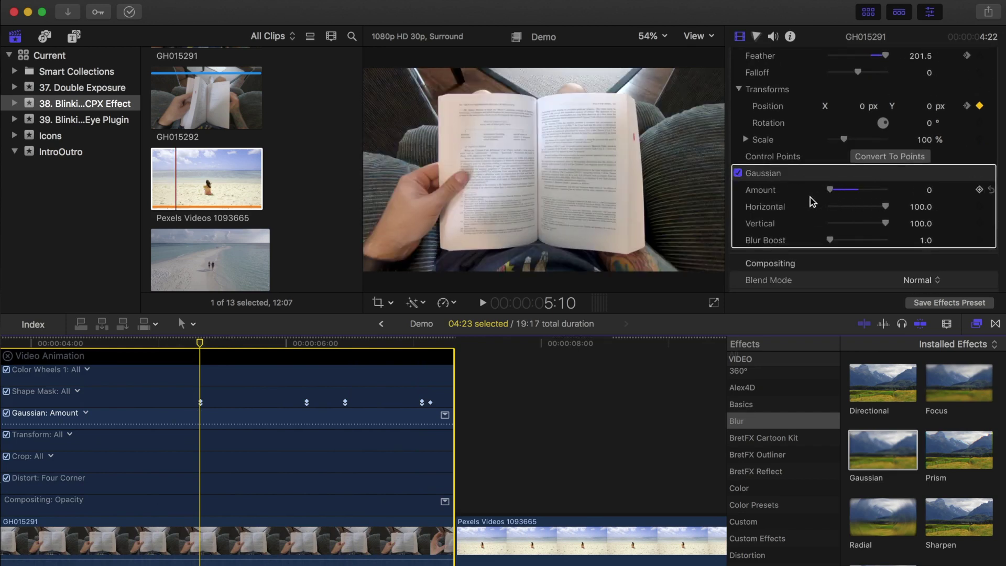
left_click(979, 191)
Set Gaussian Amount to 29.96 at 6:05, 15.25 at 6:14, and 62.3 at 7:02
left_click_drag(232, 344, 306, 344)
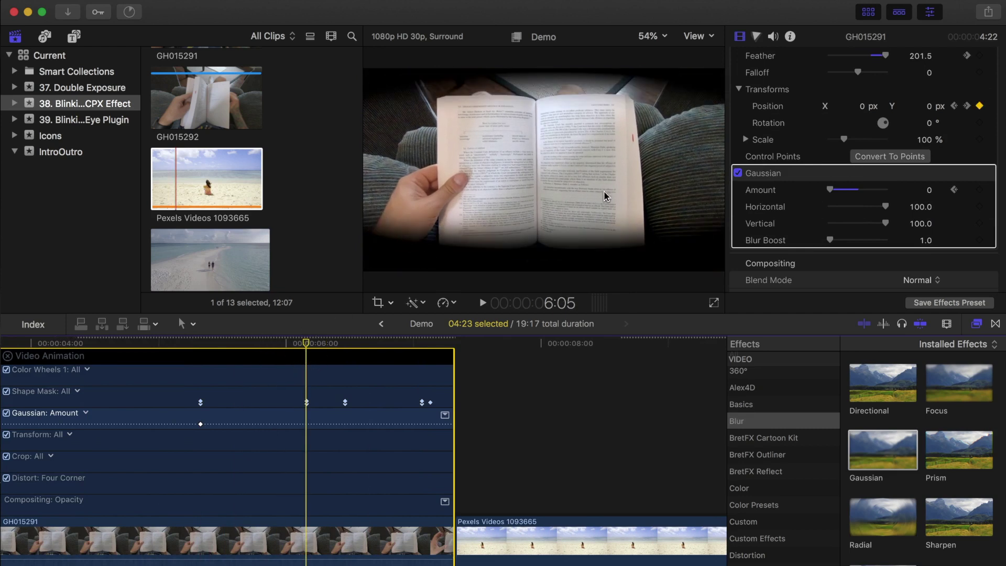
left_click_drag(828, 192, 844, 195)
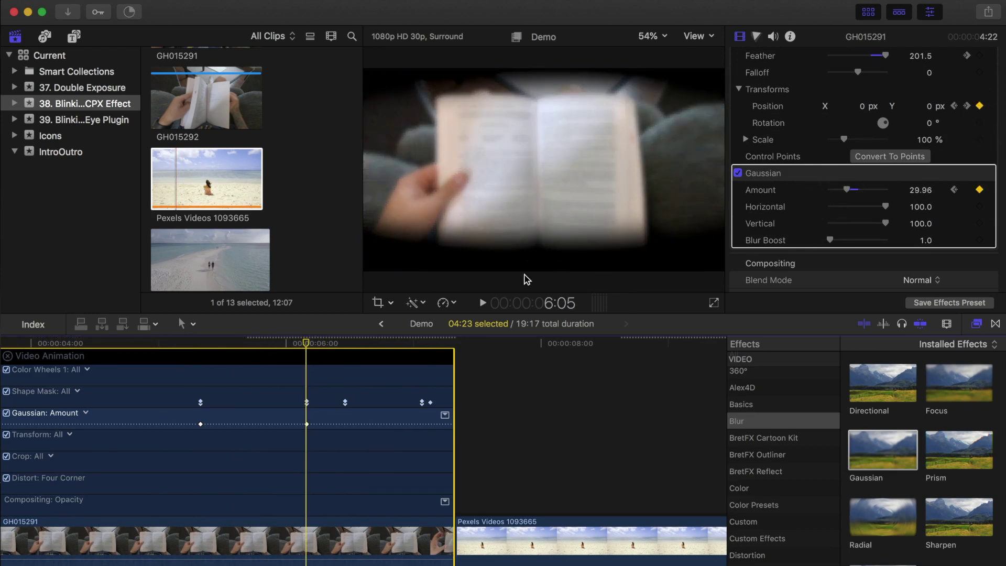
left_click_drag(306, 346, 344, 345)
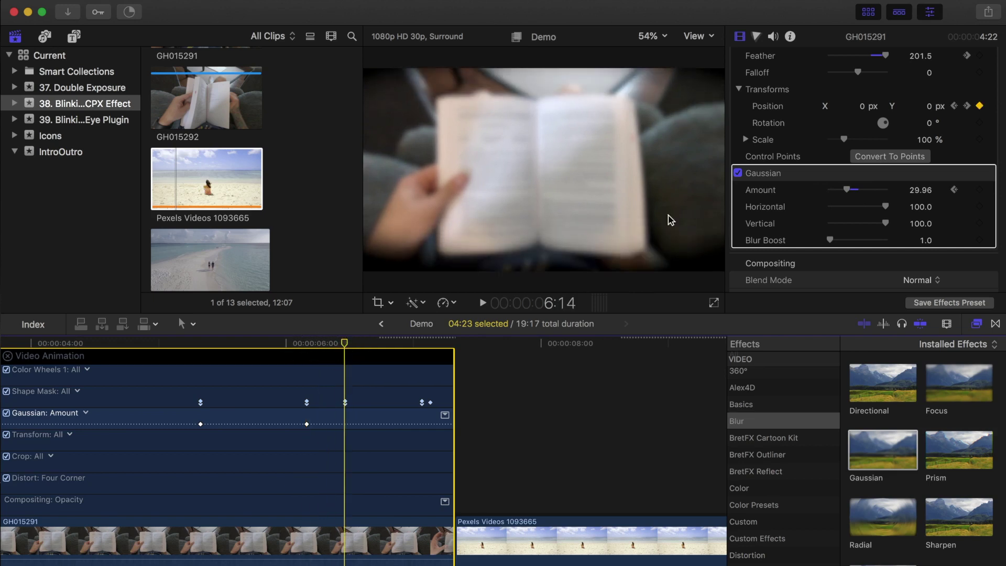
left_click_drag(846, 193, 837, 192)
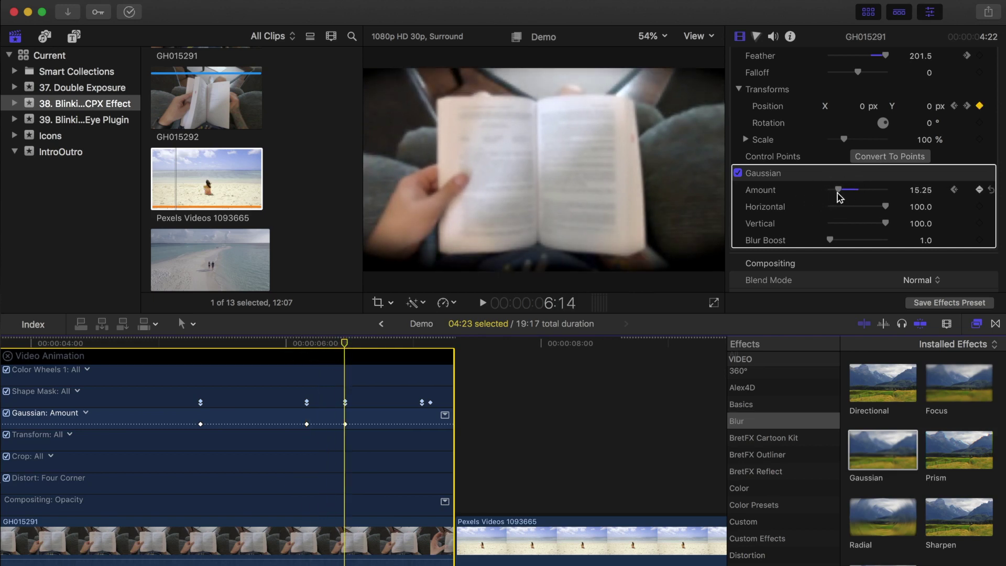
left_click_drag(350, 345, 421, 344)
left_click_drag(846, 194, 867, 195)
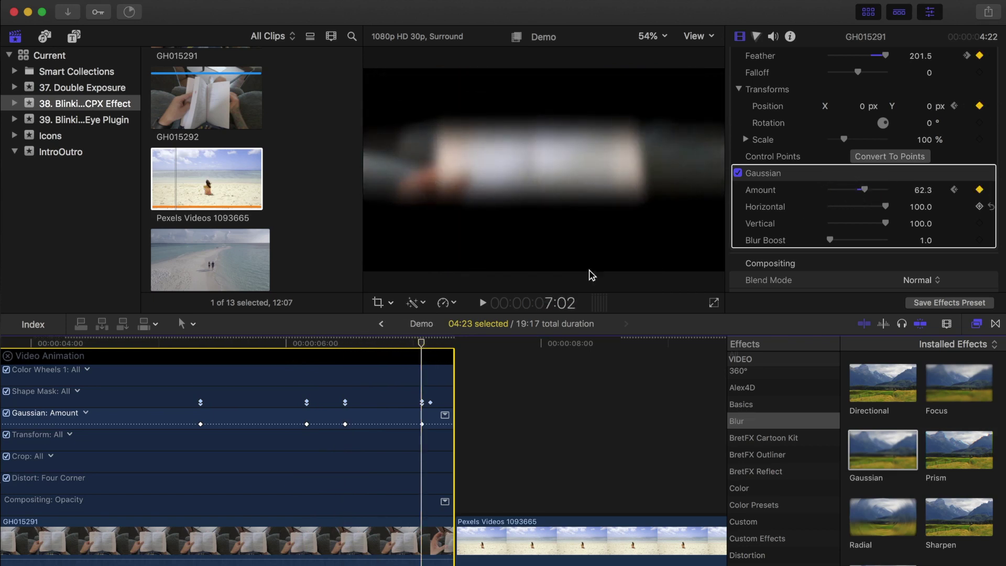
Close the book clip's animation lanes and show the beach clip's video animation lanes
left_click(7, 356)
scroll(373, 487, "right", 6)
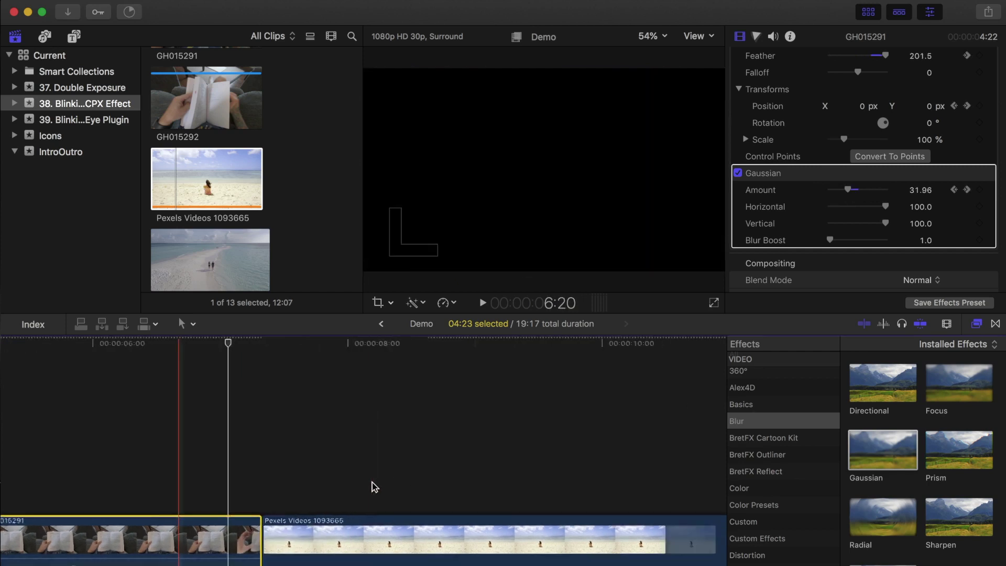
right_click(379, 534)
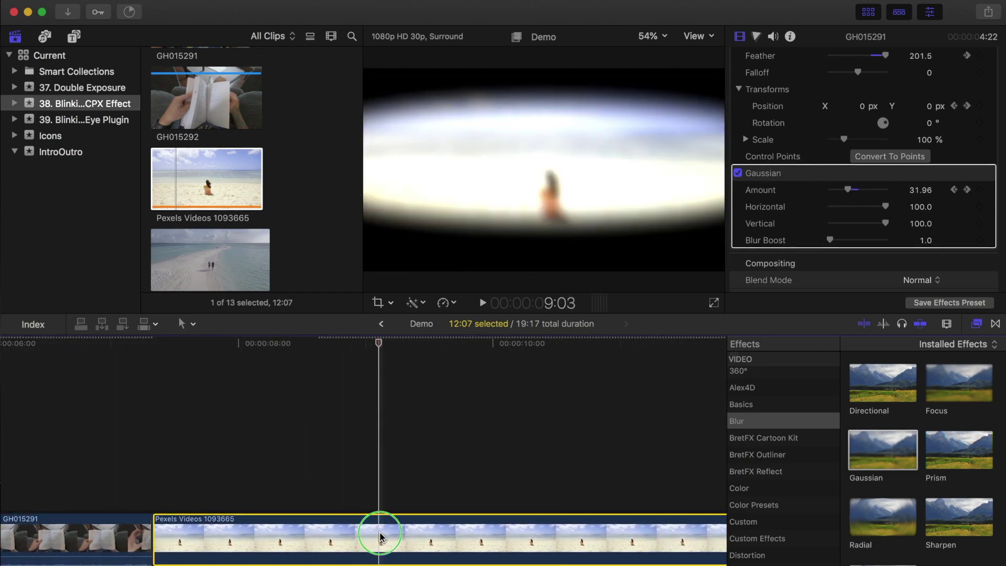
left_click(428, 515)
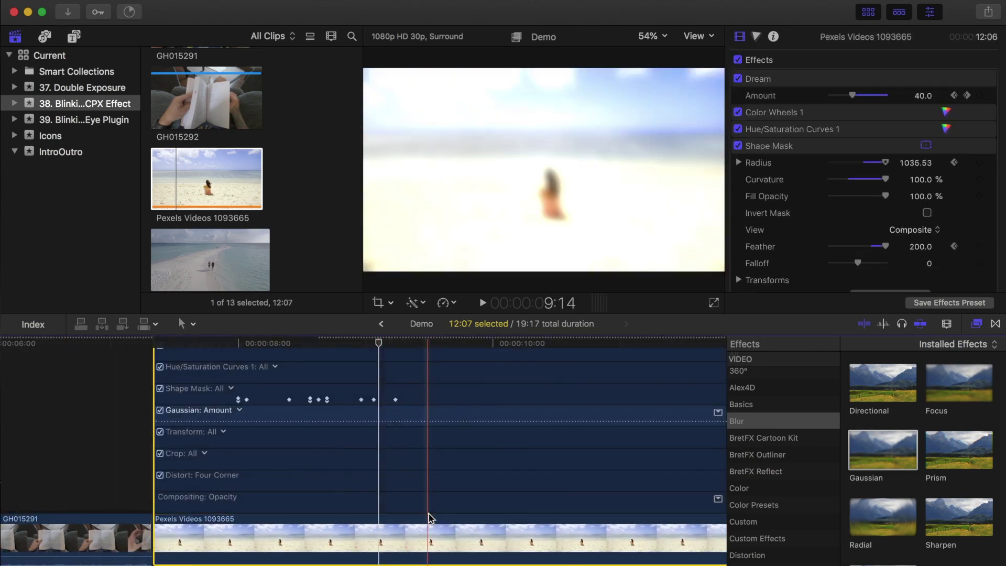
Keyframe the beach clip's Gaussian Amount: 62.91 at 8:00, 28.9 at 8:12 and 8:29, 0 at 9:02
left_click_drag(374, 345, 242, 359)
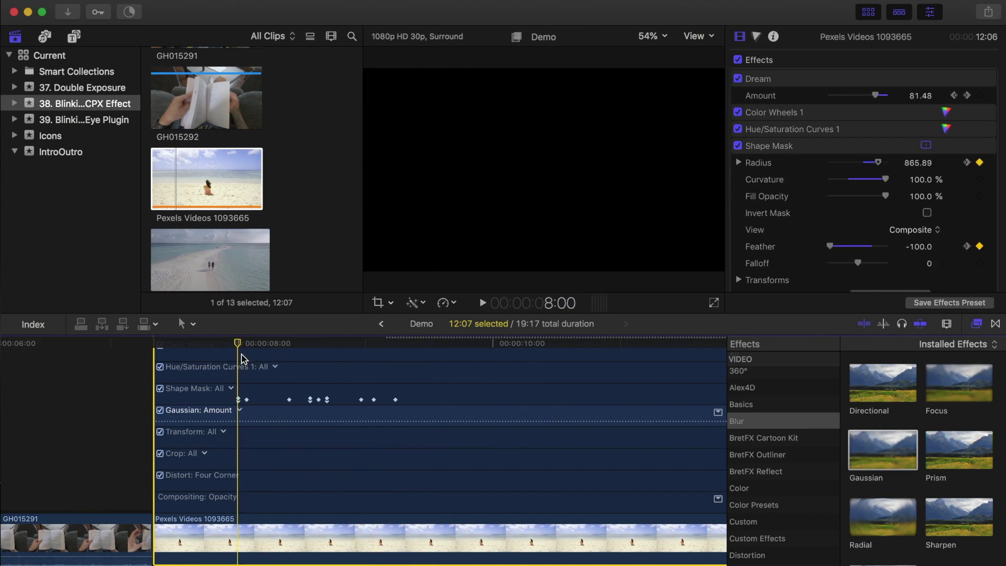
scroll(805, 178, "down", 5)
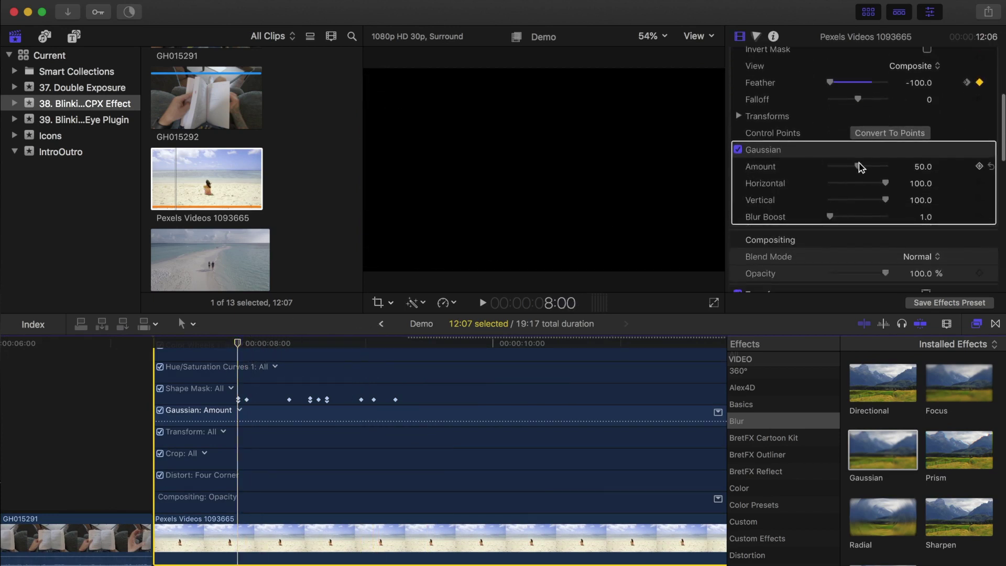
left_click(863, 166)
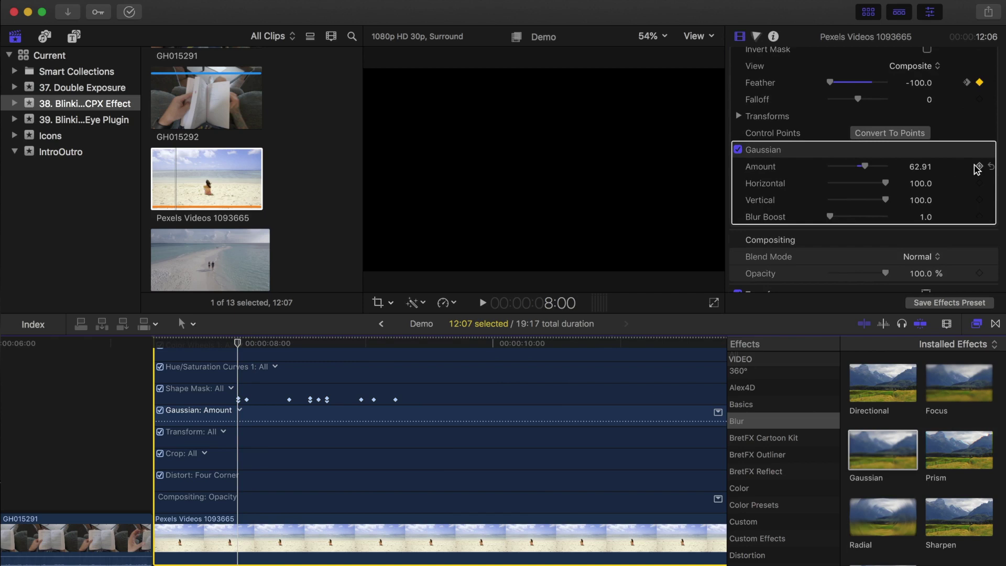
scroll(982, 172, "down", 3)
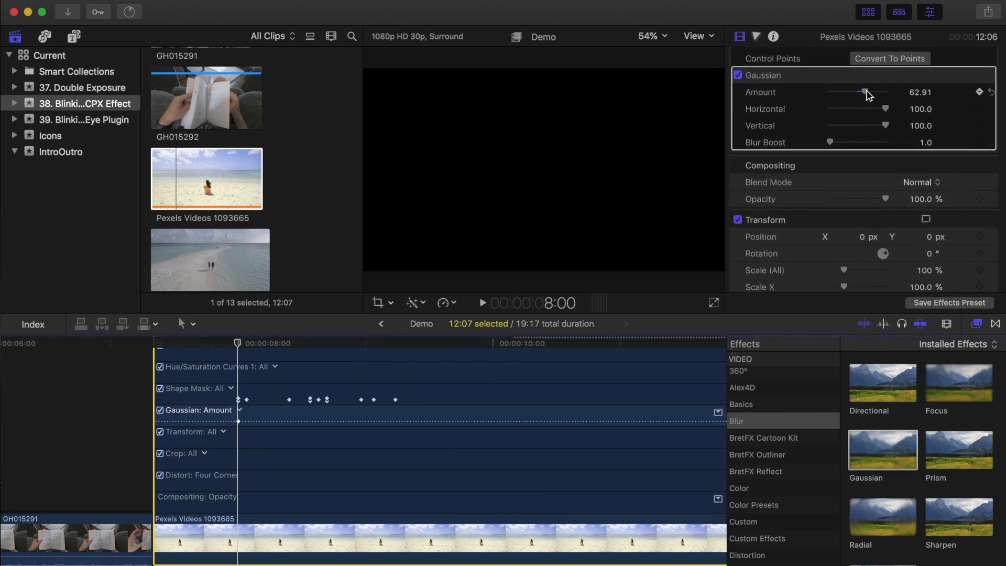
left_click_drag(234, 344, 288, 343)
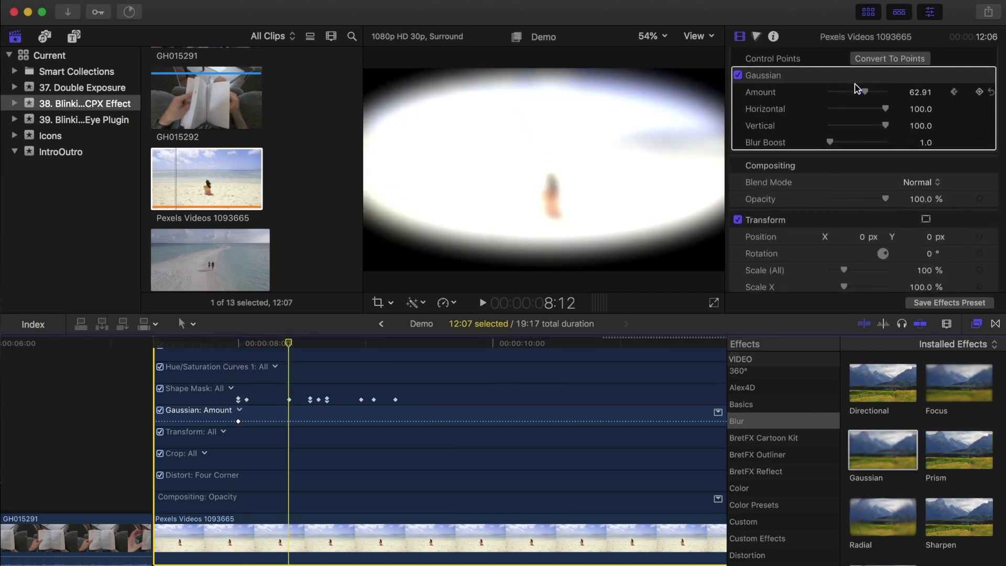
mouse_move(857, 88)
left_mouse_down()
mouse_move(844, 90)
mouse_move(852, 99)
left_mouse_up()
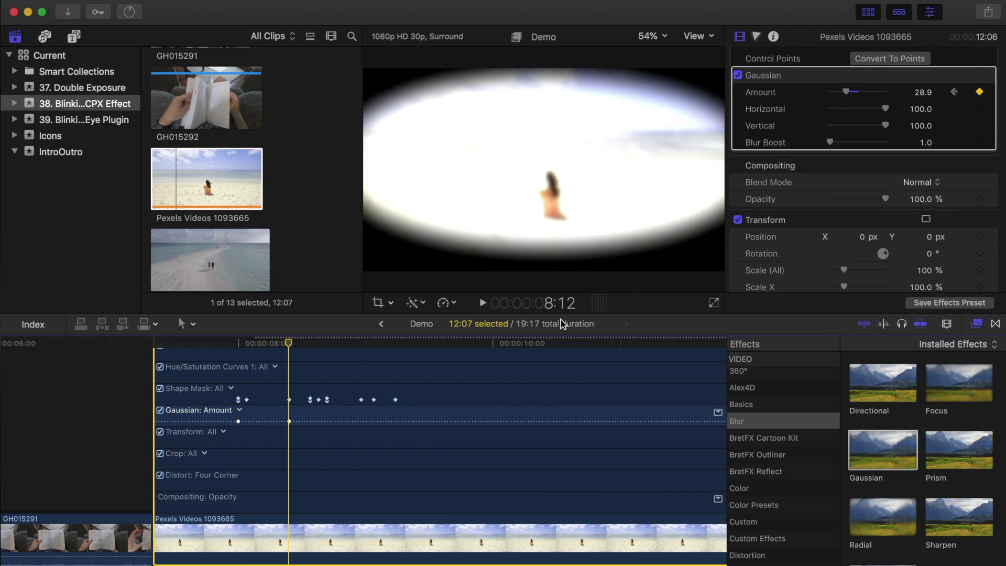
left_click_drag(292, 346, 361, 345)
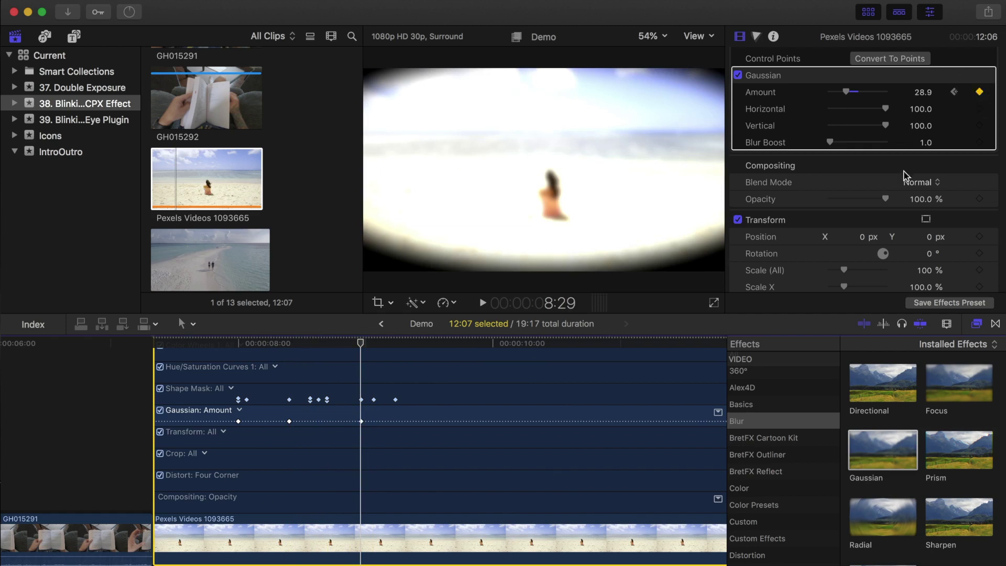
left_click(372, 343)
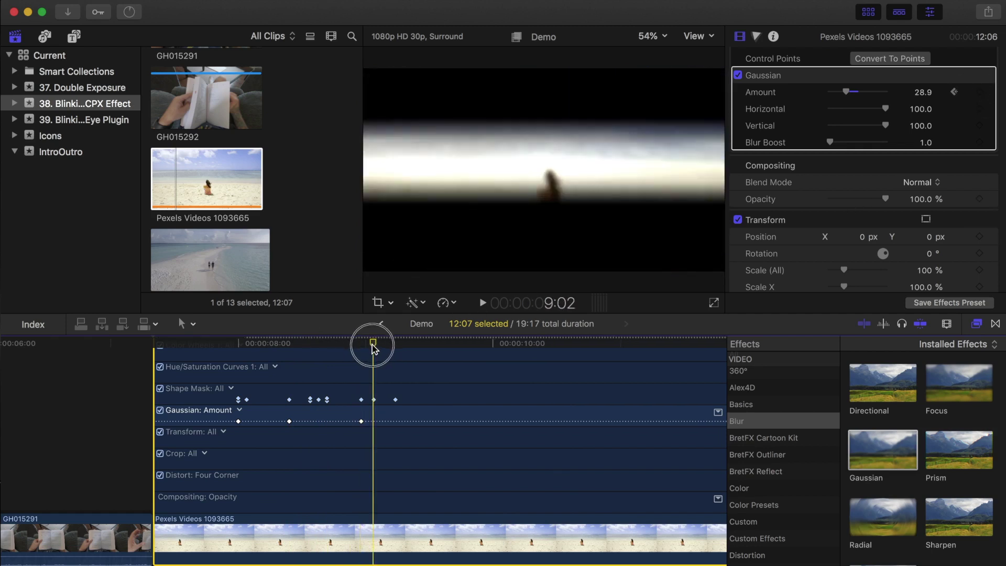
left_click_drag(849, 91, 811, 103)
key("ctrl+v")
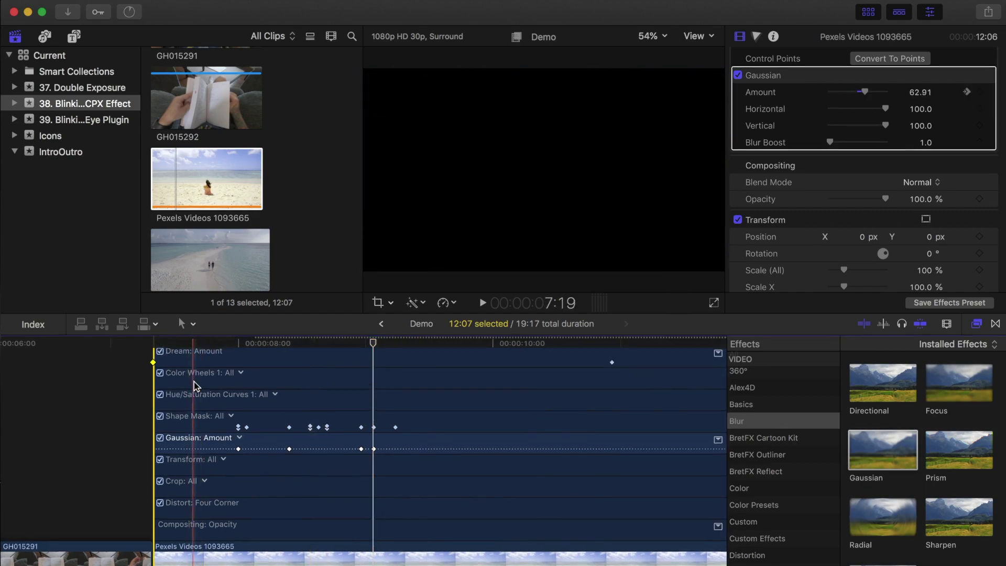